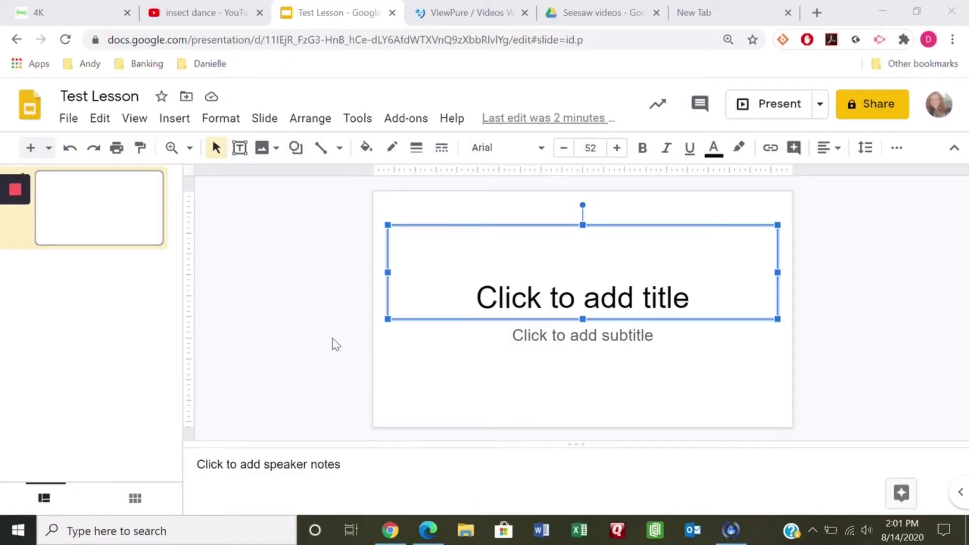
Step: Close the File menu without choosing anything
click(71, 120)
mouse_move(129, 197)
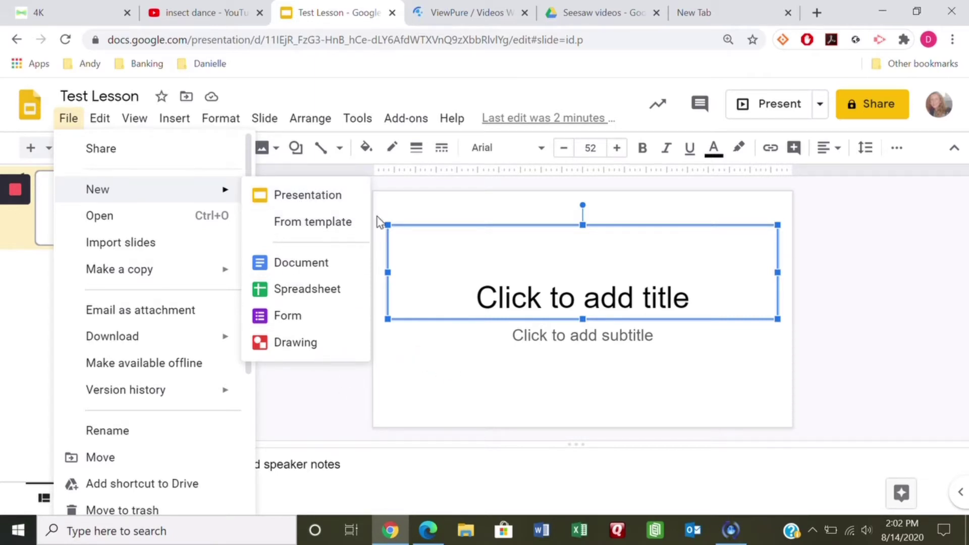
click(408, 217)
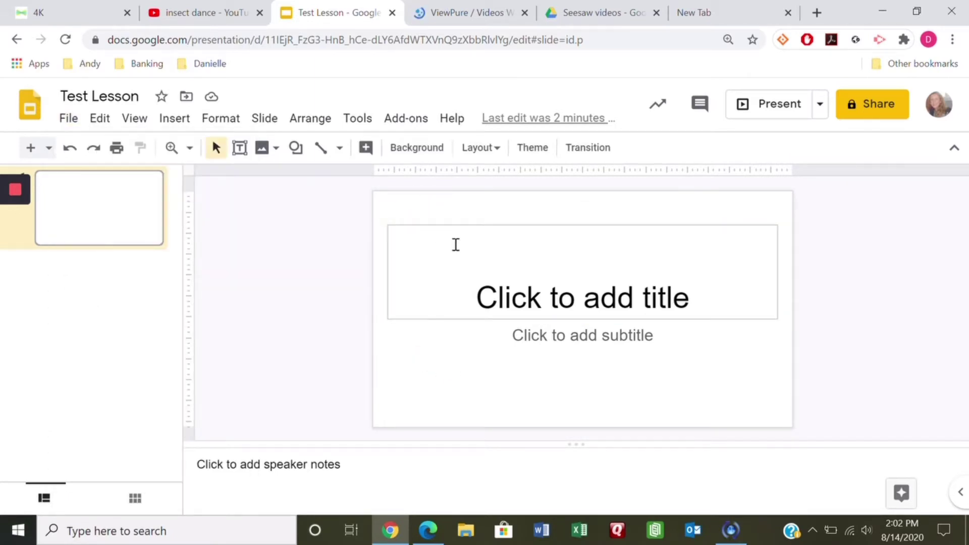
Step: Delete the title and subtitle placeholders, then bring up the Background settings
click(466, 227)
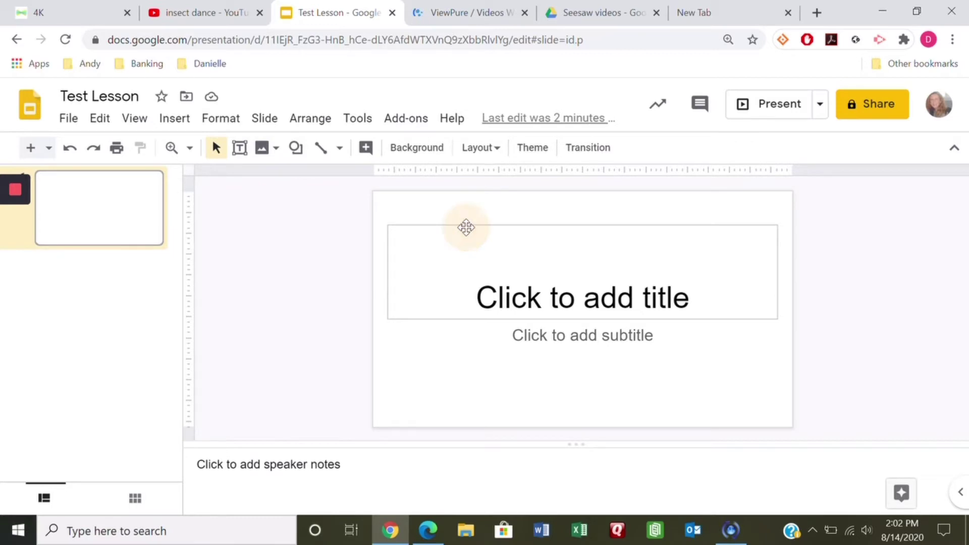
key(Delete)
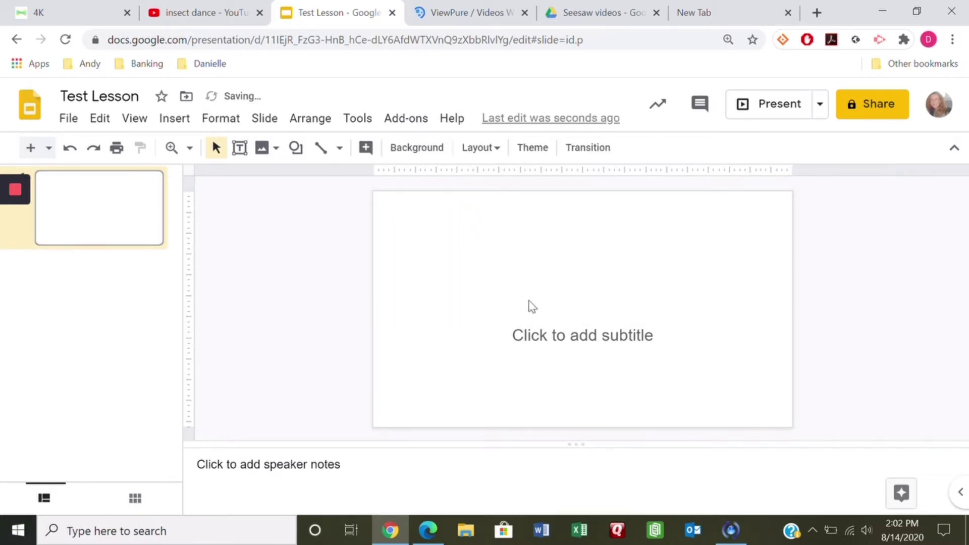
click(525, 335)
click(520, 335)
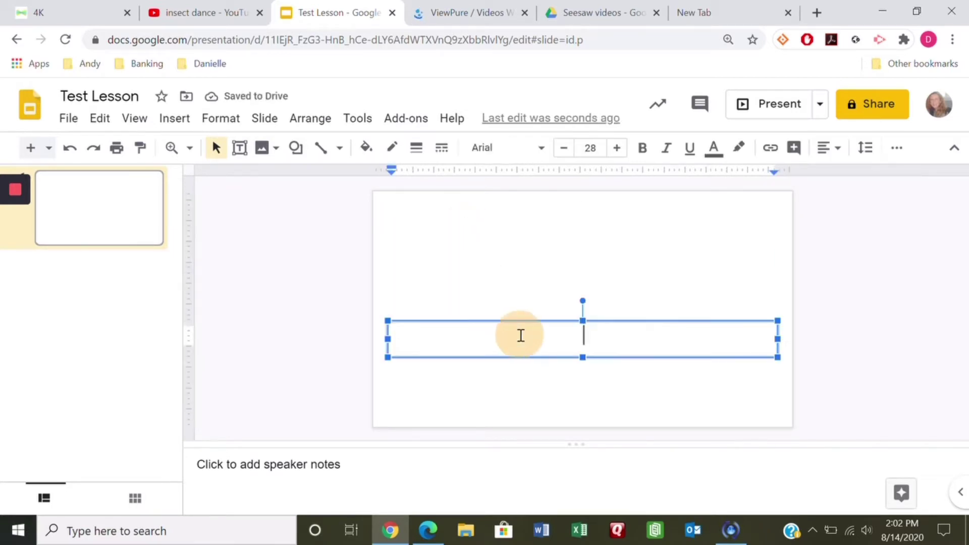
click(522, 321)
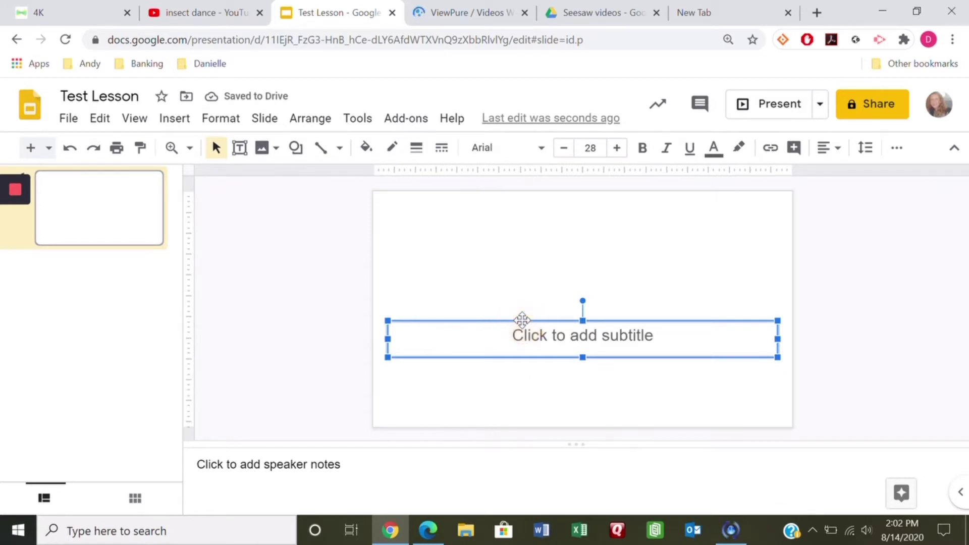
key(Delete)
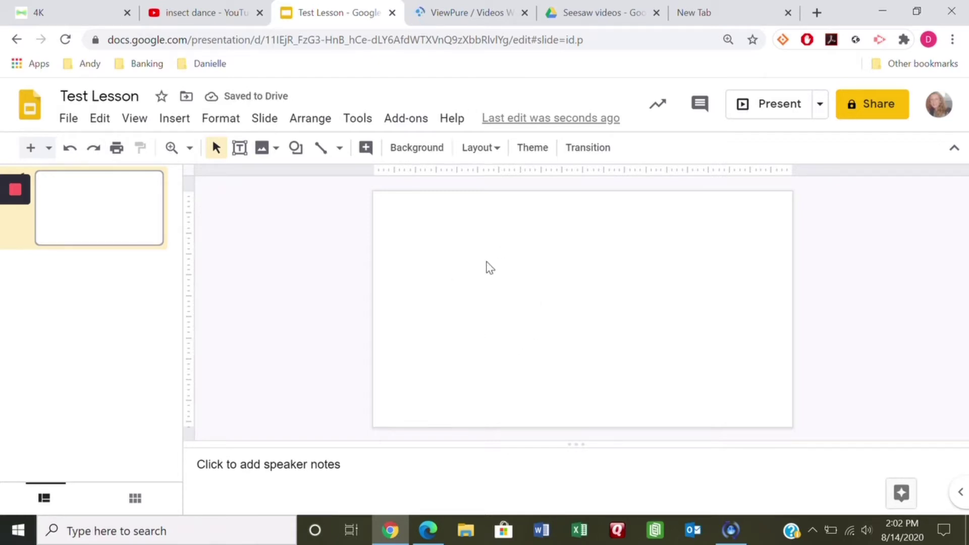
click(427, 149)
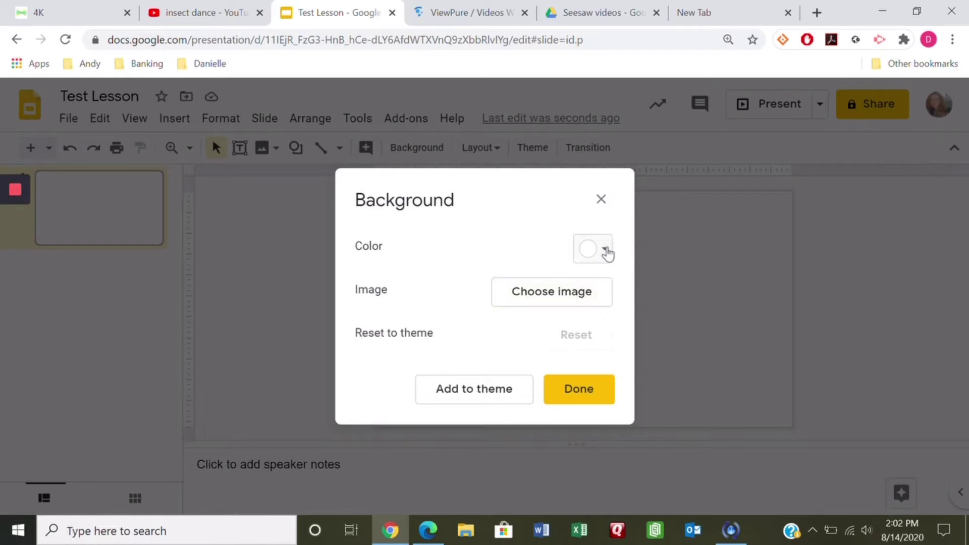
Step: Set the slide background to a scattered-butterflies image from an 'insect background' image search
click(606, 251)
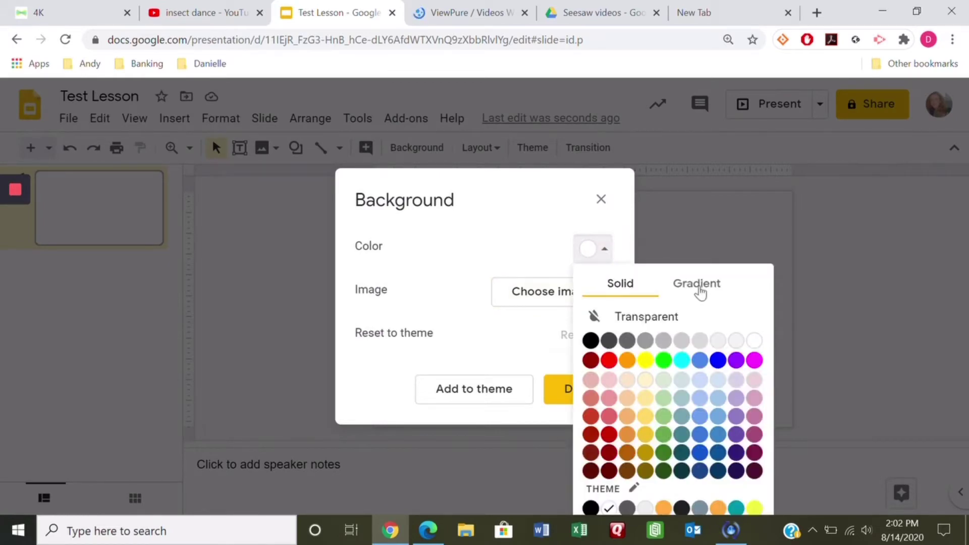
click(705, 287)
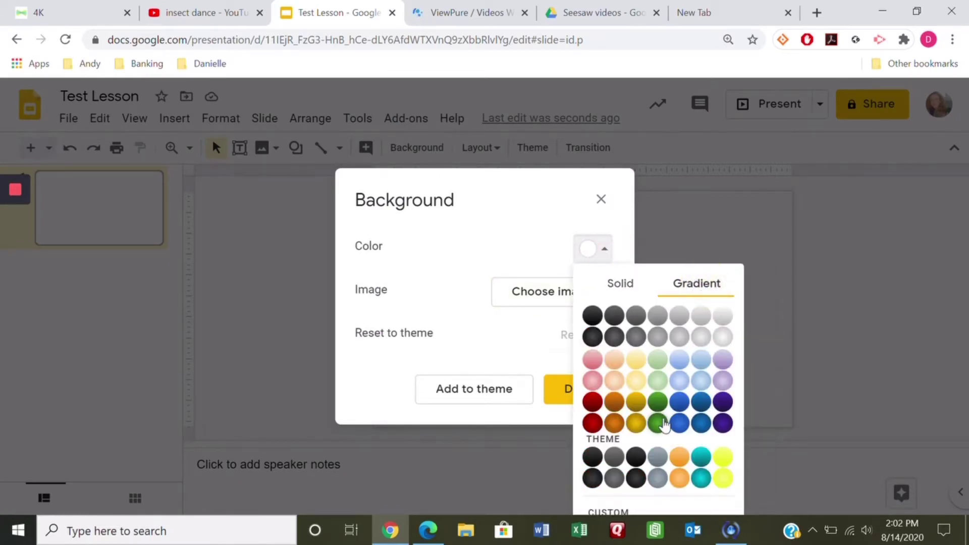
click(533, 251)
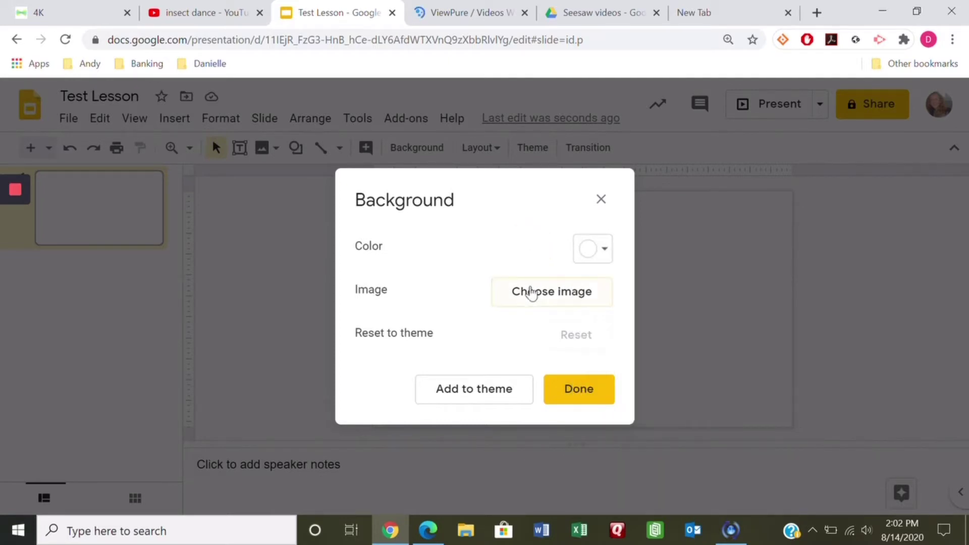
click(531, 296)
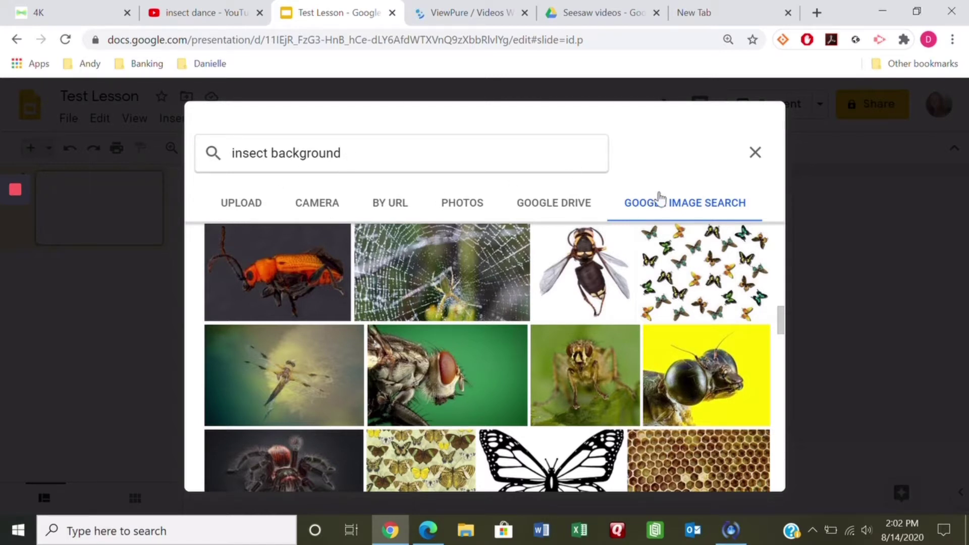
click(671, 205)
click(381, 152)
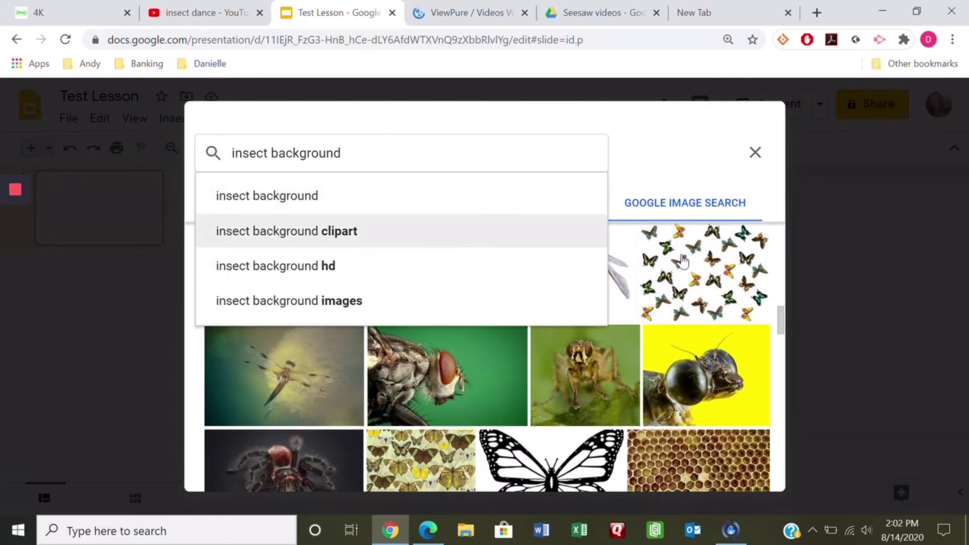
click(655, 168)
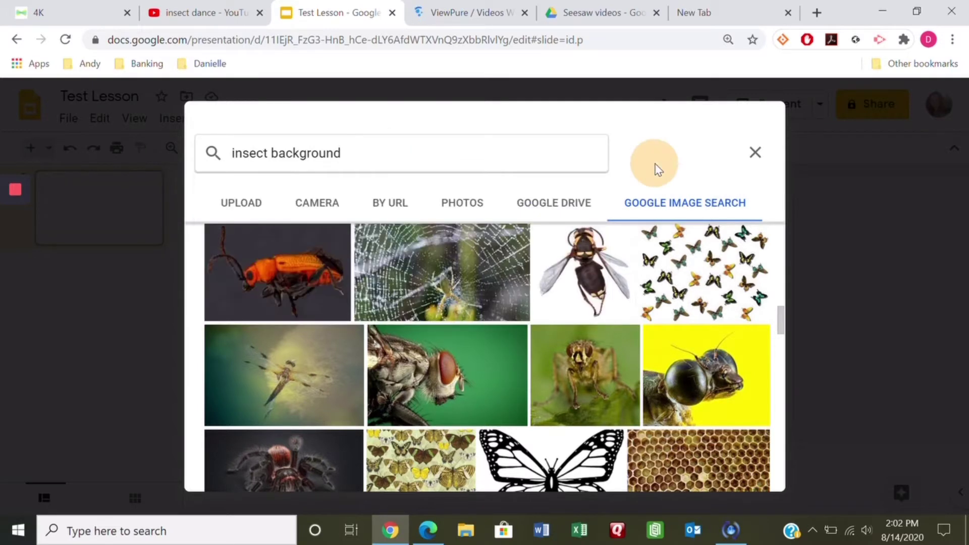
double_click(701, 262)
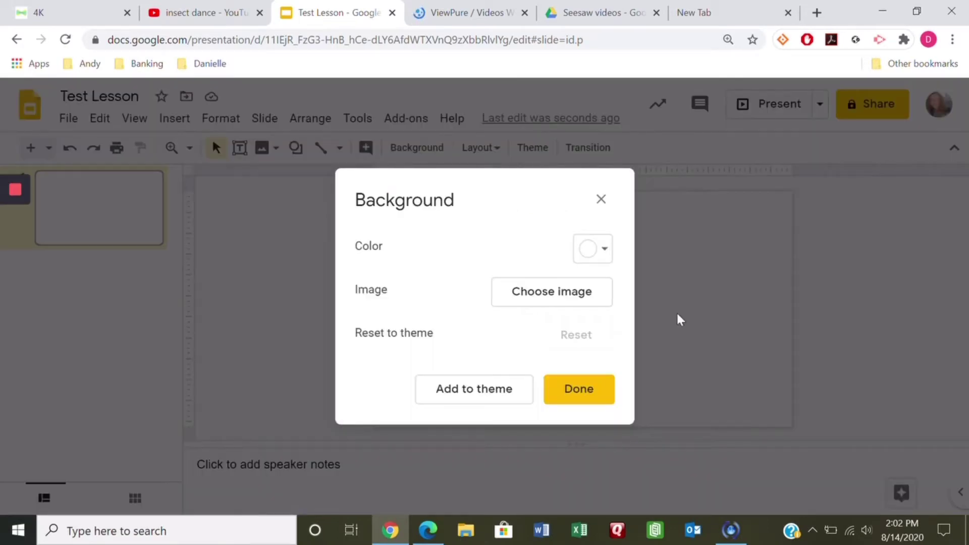
click(580, 389)
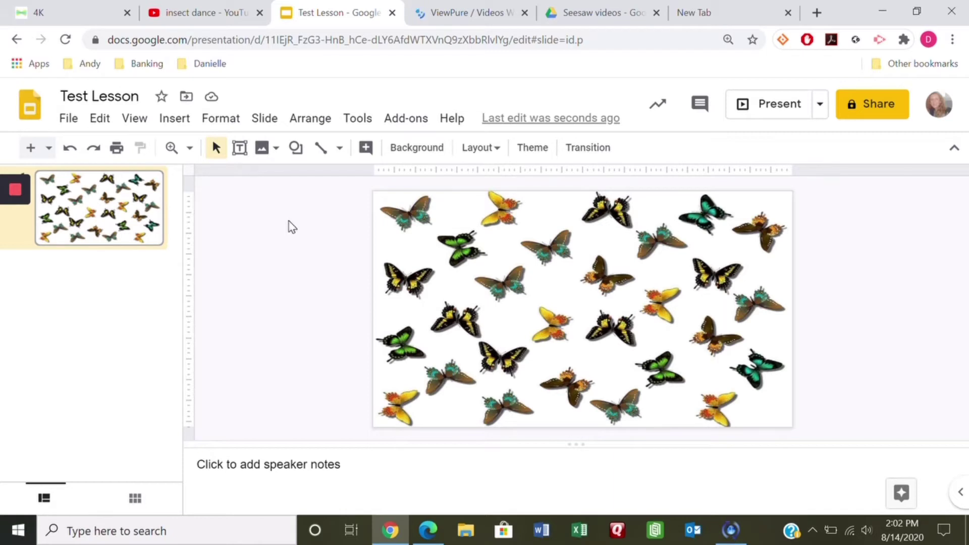
Step: Draw rounded rectangles at the slide's top-left and in its centre
click(299, 154)
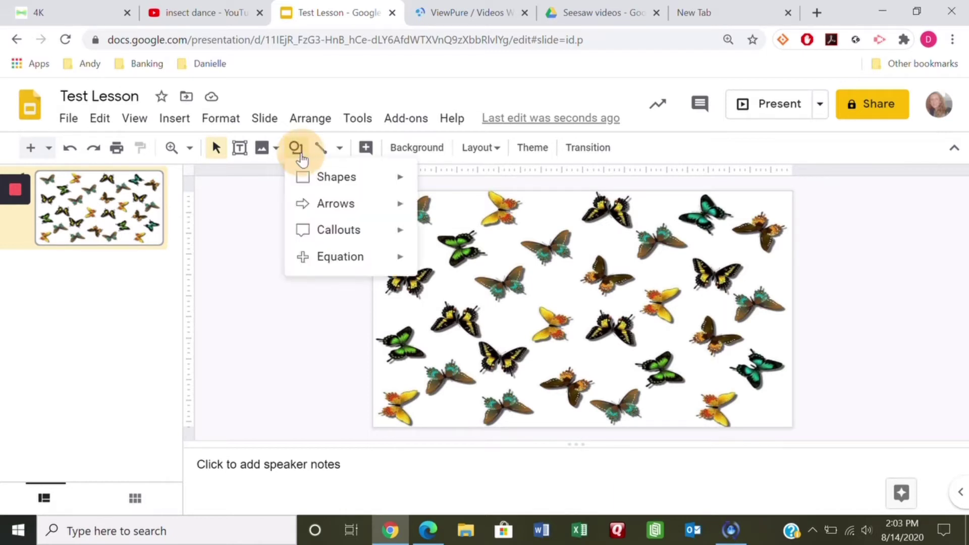
mouse_move(316, 178)
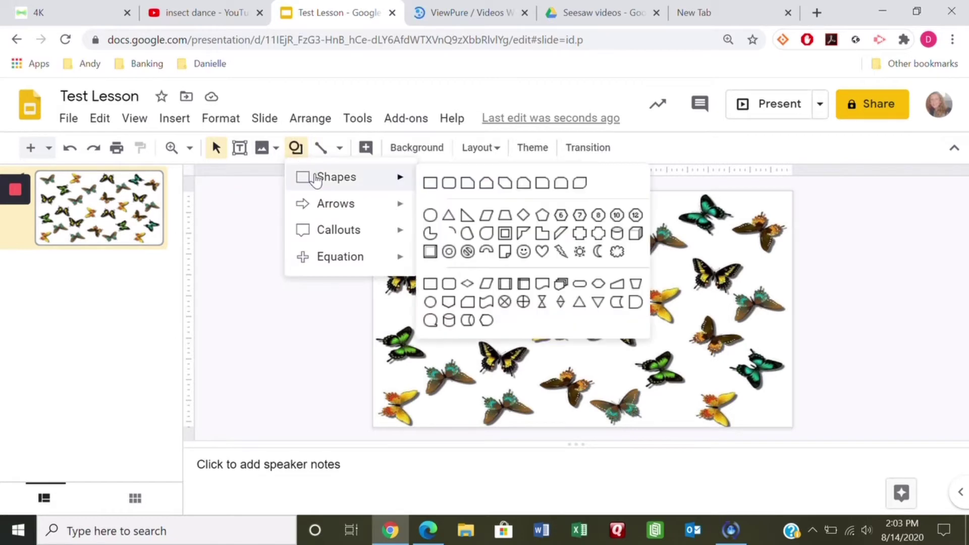
click(449, 183)
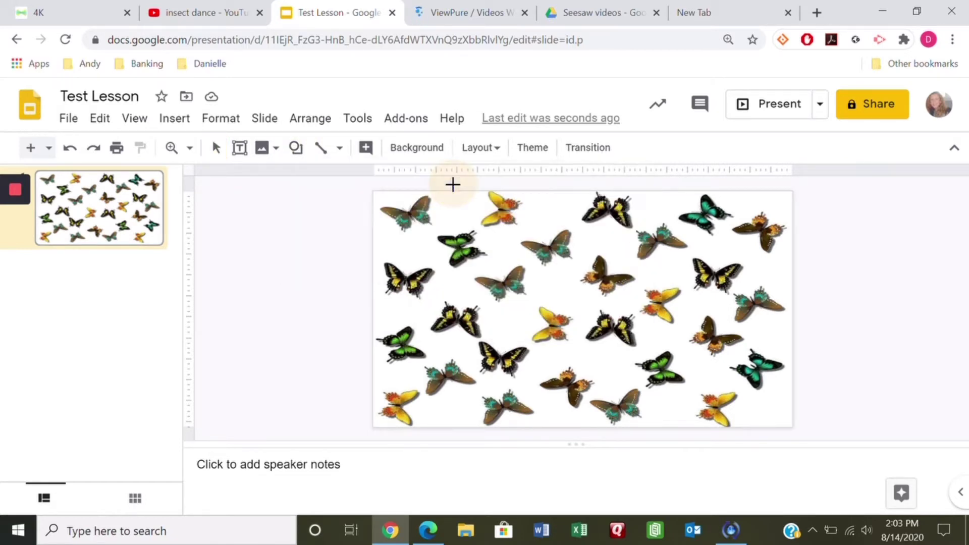
drag(416, 237, 514, 309)
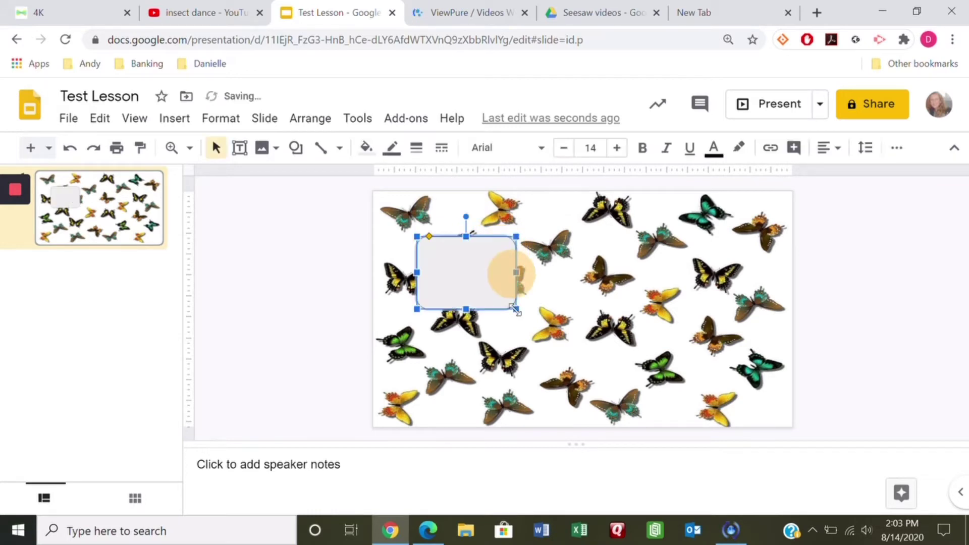
click(296, 147)
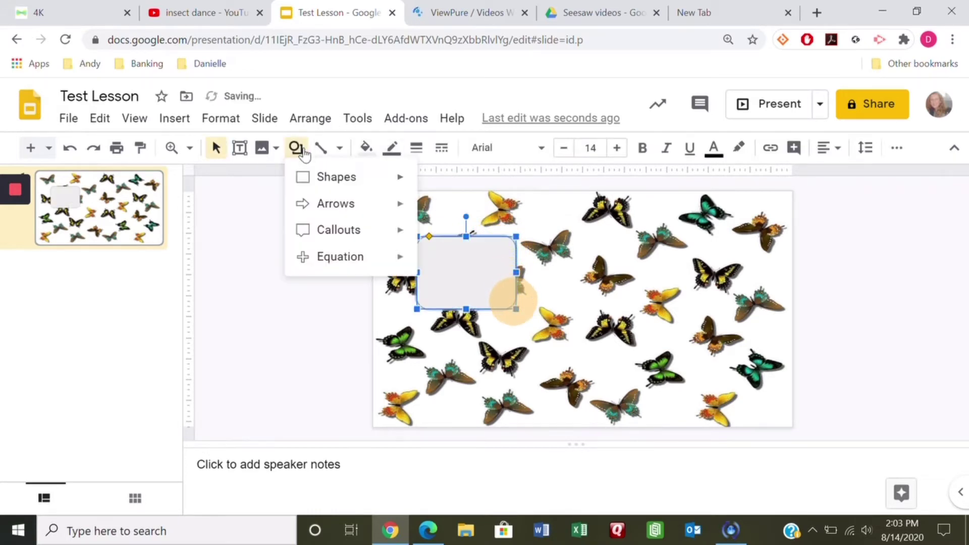
mouse_move(336, 178)
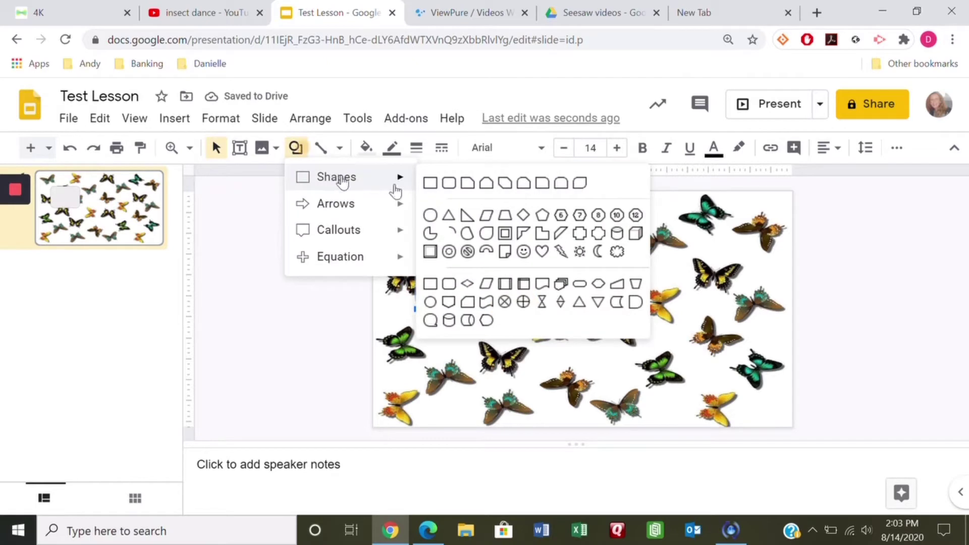
click(449, 182)
drag(543, 292, 638, 370)
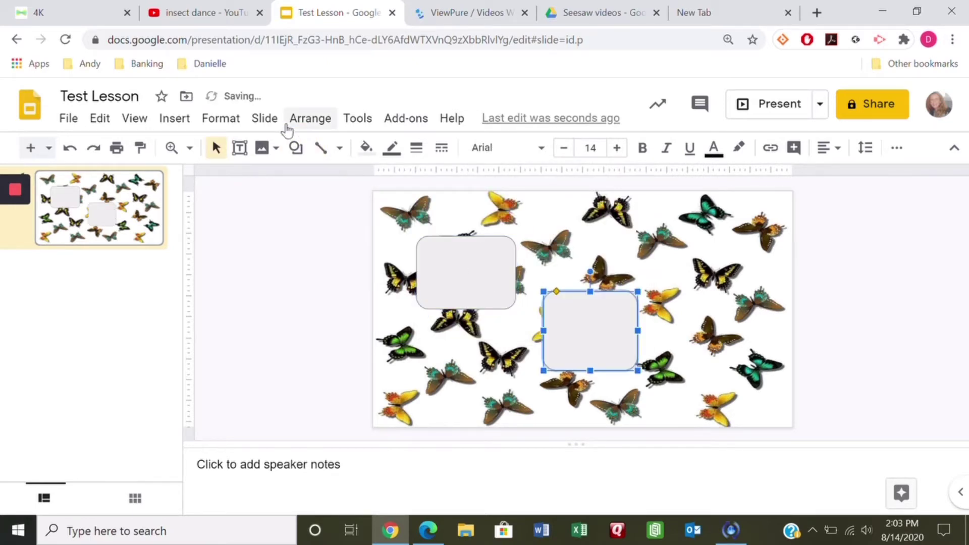
Step: Draw a third rounded rectangle at the lower right of the slide
click(301, 157)
mouse_move(338, 177)
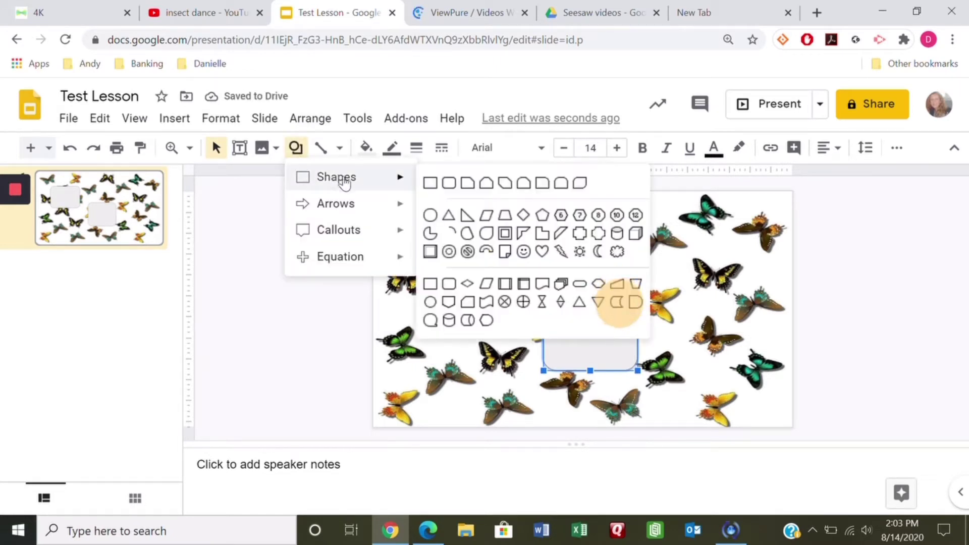
click(452, 186)
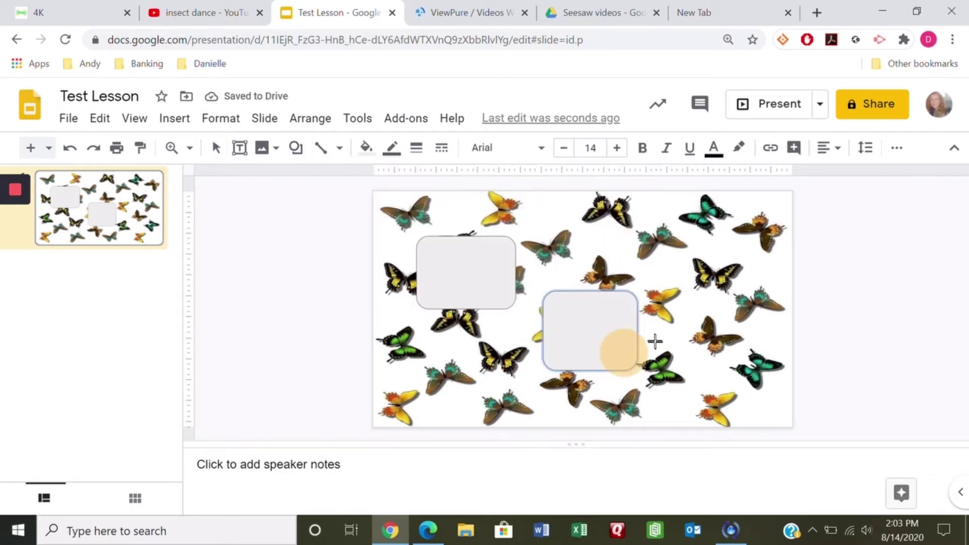
mouse_move(664, 349)
mouse_down()
mouse_move(776, 389)
mouse_move(773, 410)
mouse_up()
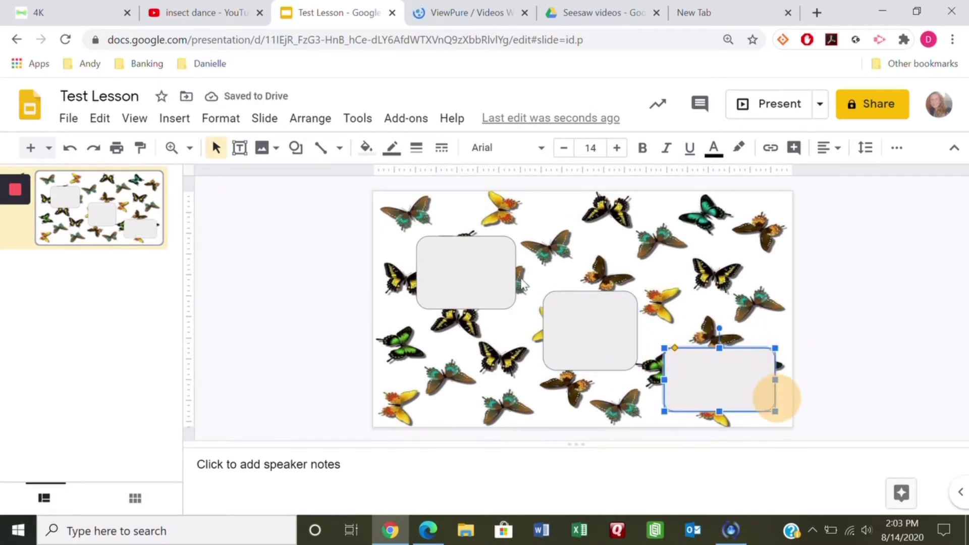
click(452, 267)
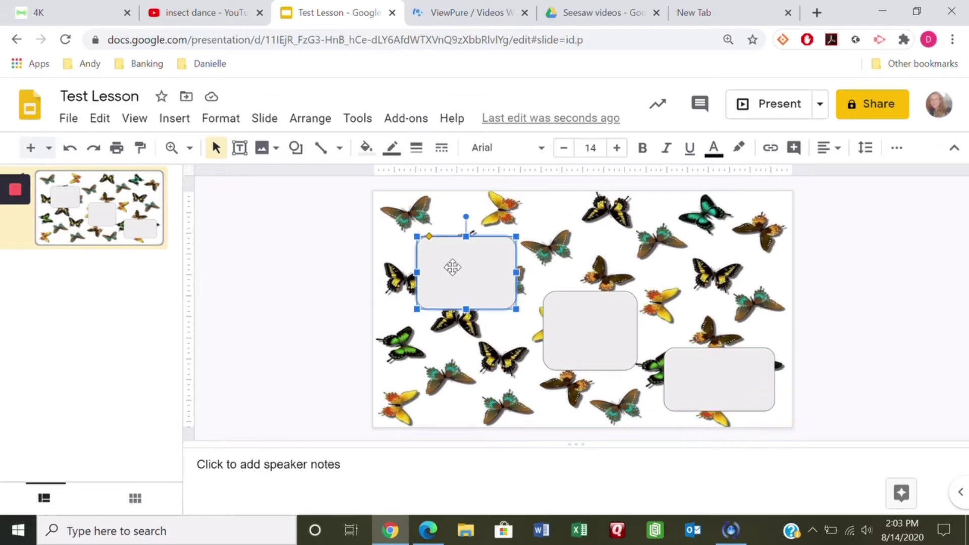
Step: Fill the top-left box light blue-grey and the middle box a paler pastel
click(367, 149)
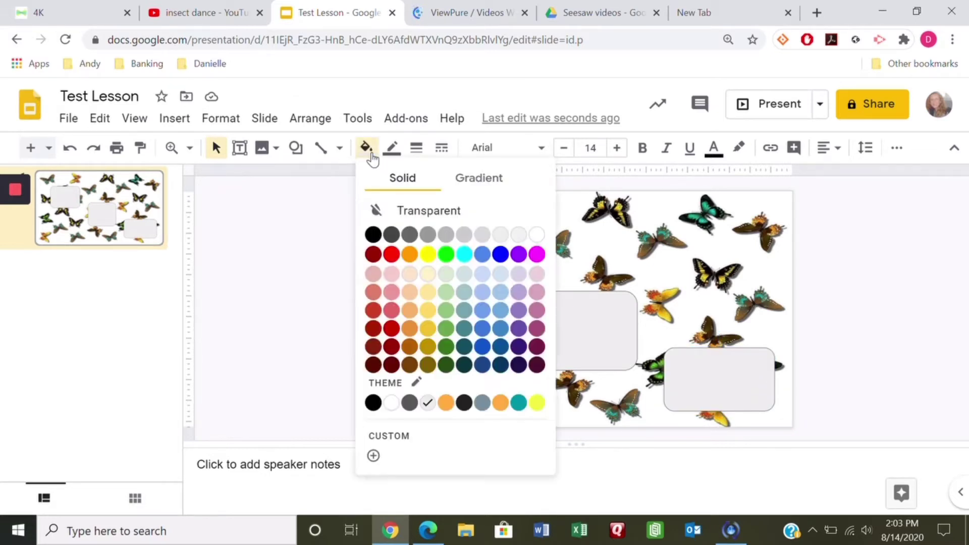
click(467, 292)
click(589, 342)
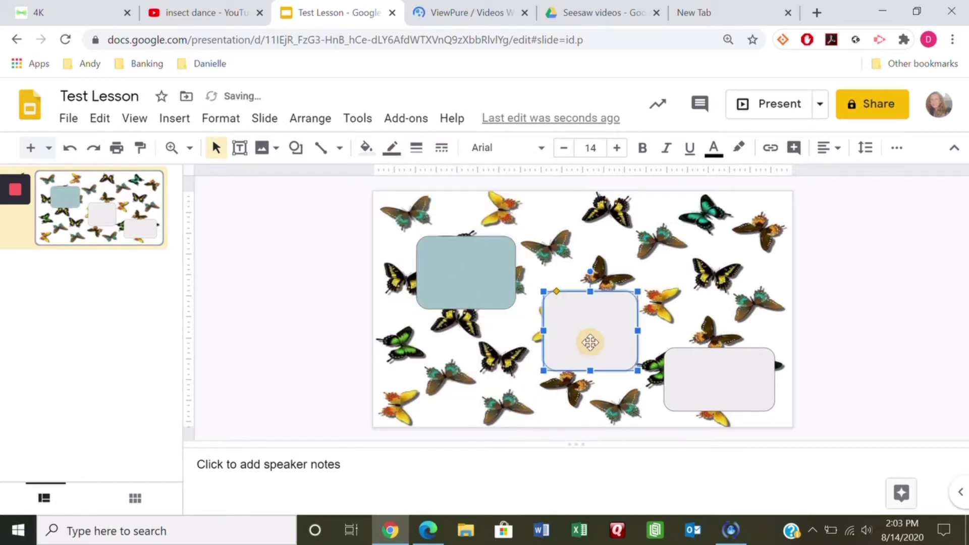
click(367, 148)
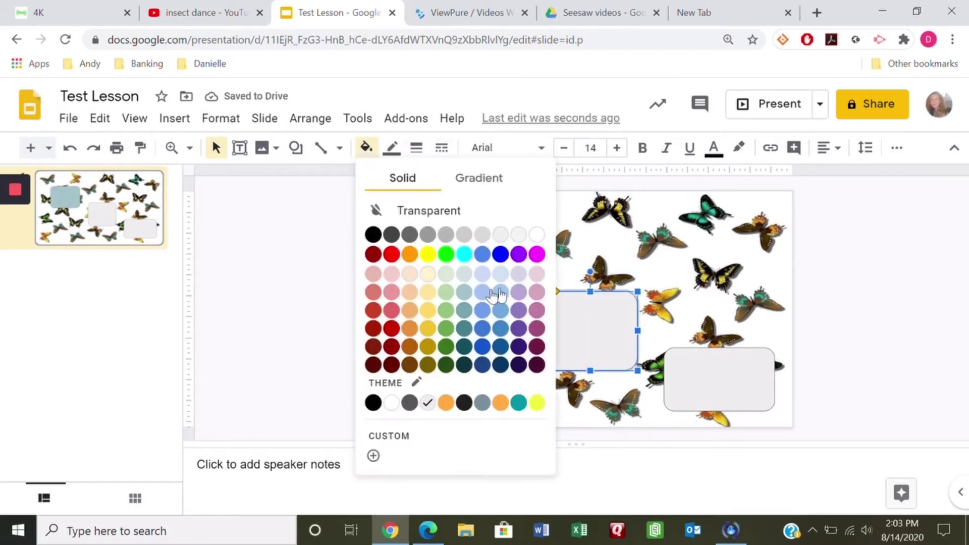
click(463, 275)
click(705, 383)
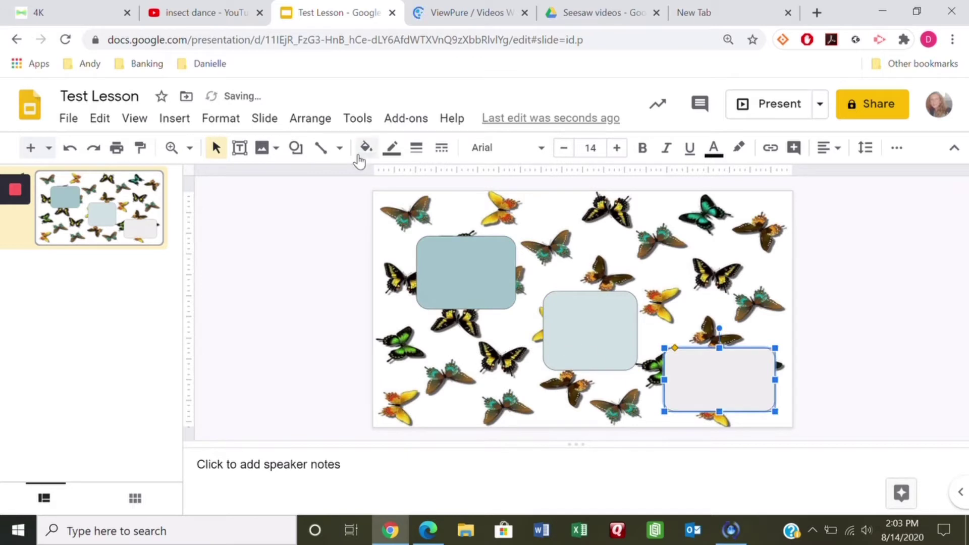
Step: Give the bottom-right box the same light teal fill as the top-left box
click(367, 148)
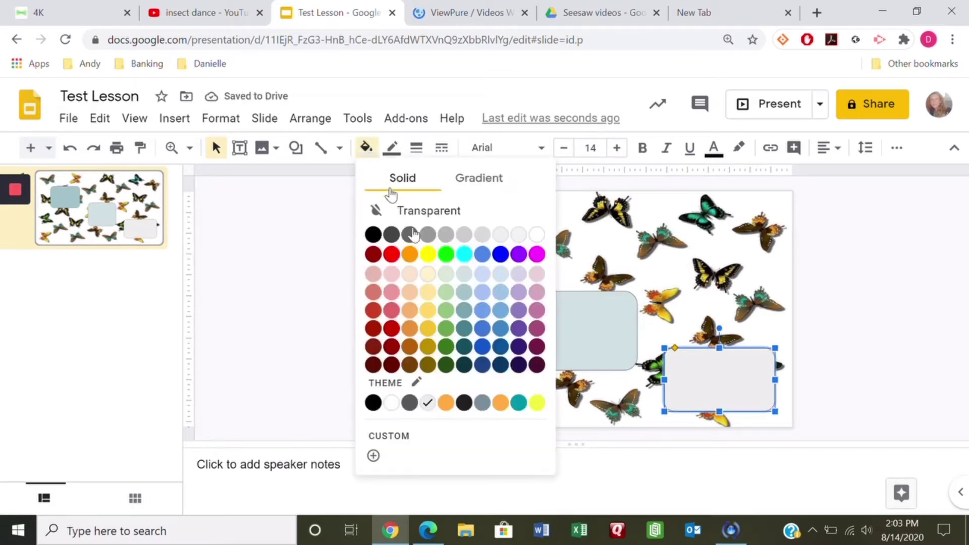
click(464, 293)
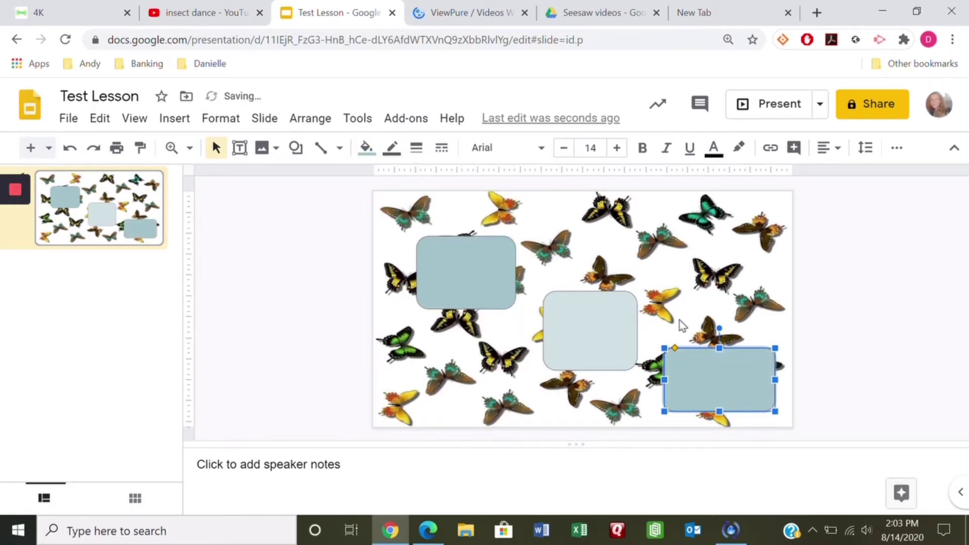
click(656, 314)
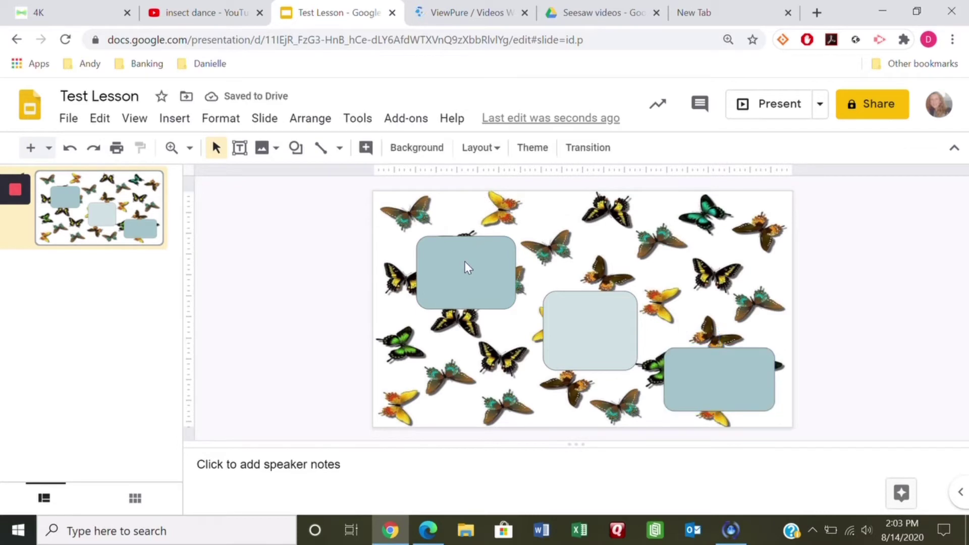
click(466, 262)
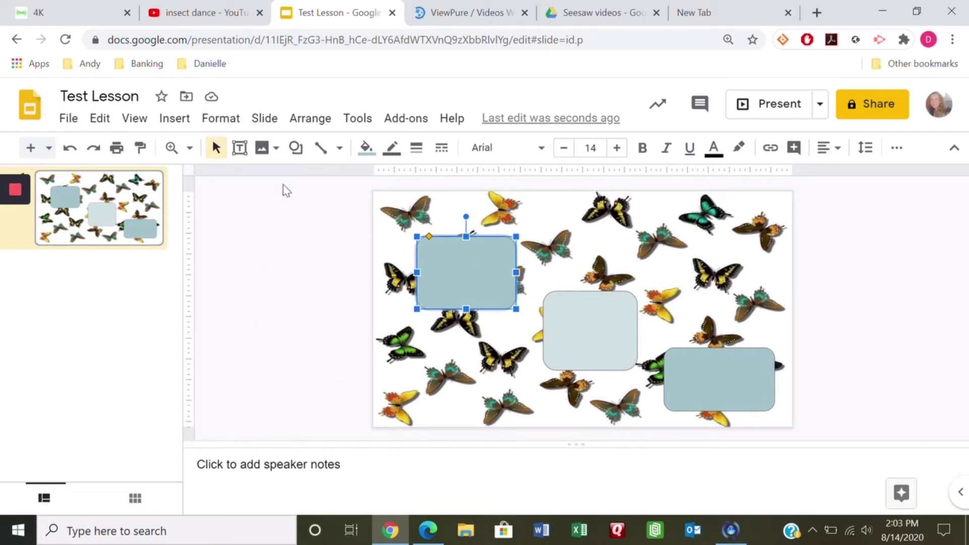
Step: Open and pause the Bugs and Crawly Things video, select its URL, then go to ViewPure
click(198, 17)
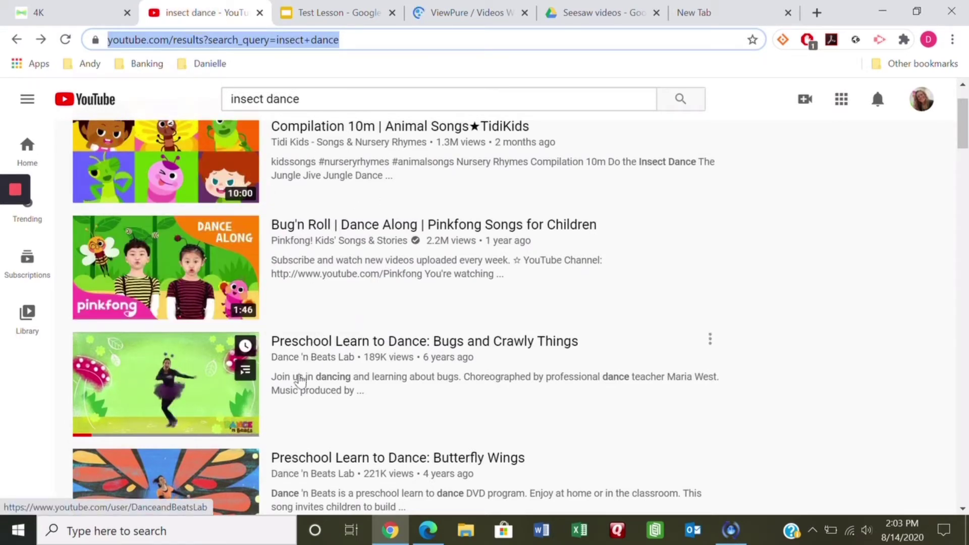
click(317, 347)
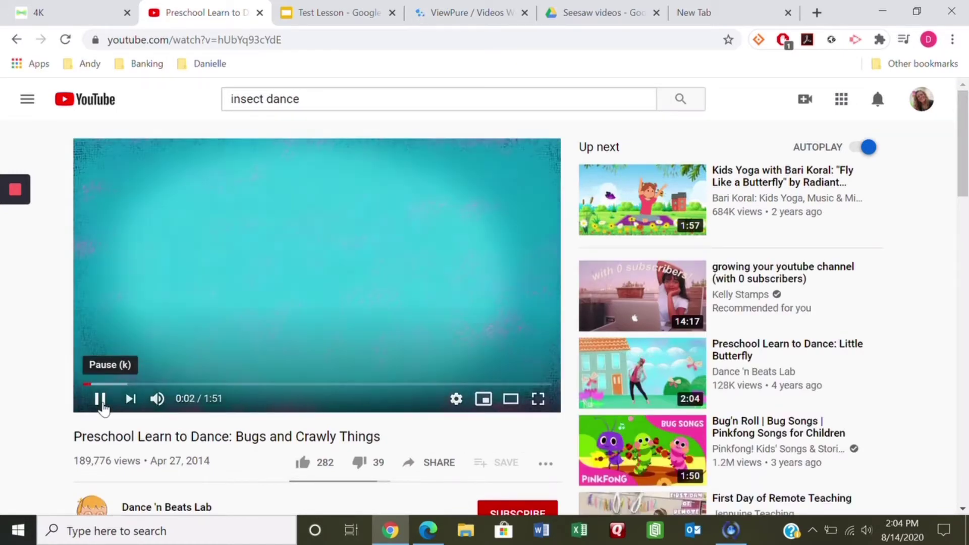
click(100, 399)
click(241, 42)
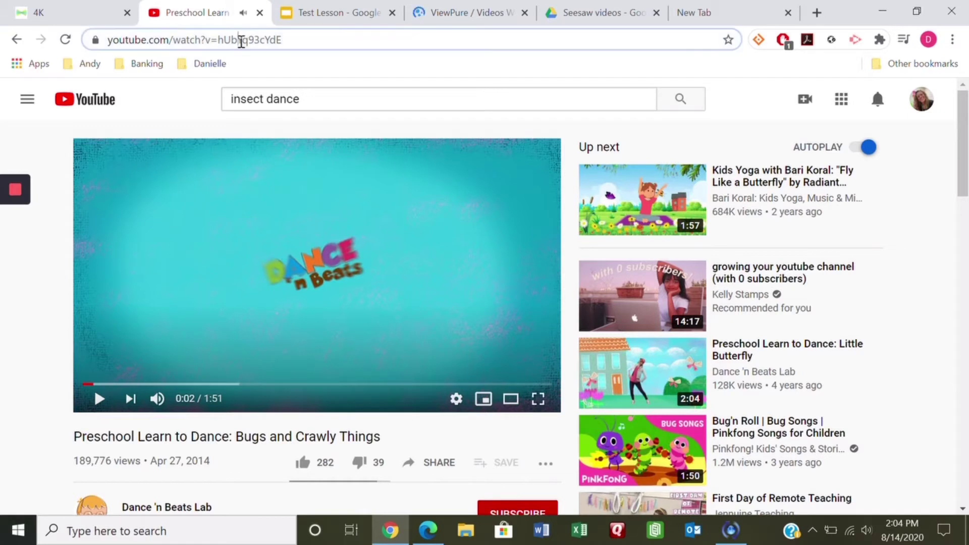
click(242, 42)
key(ctrl+c)
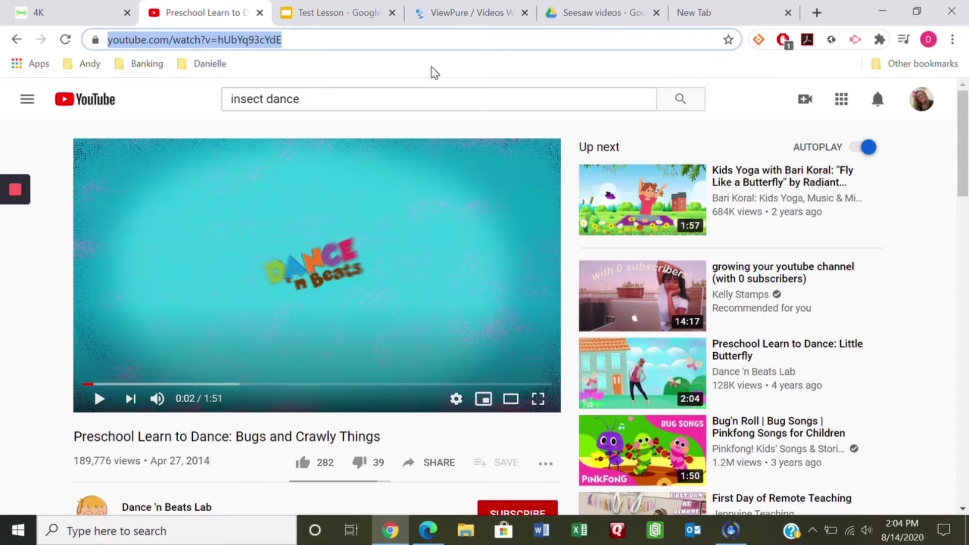
click(482, 18)
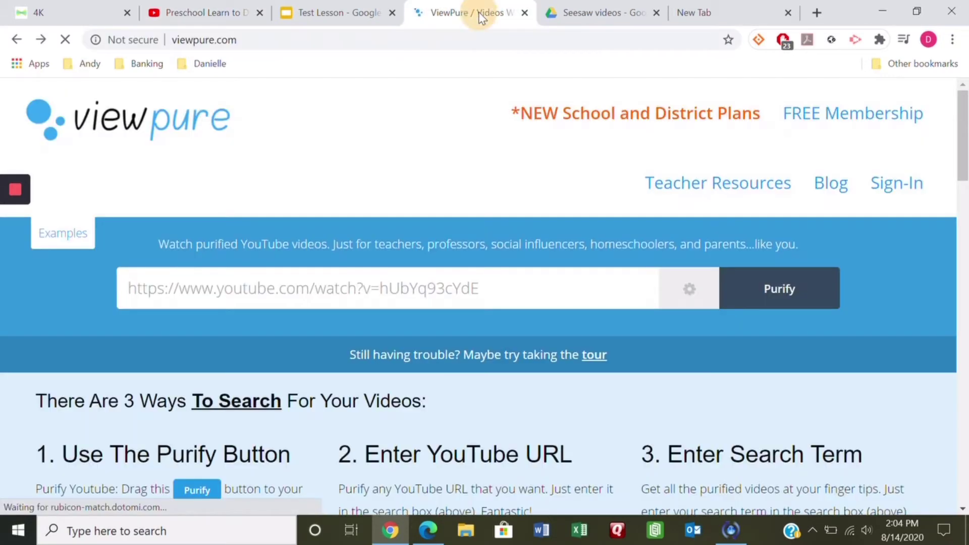
Step: Paste the YouTube address cleanly into ViewPure's address field
click(243, 292)
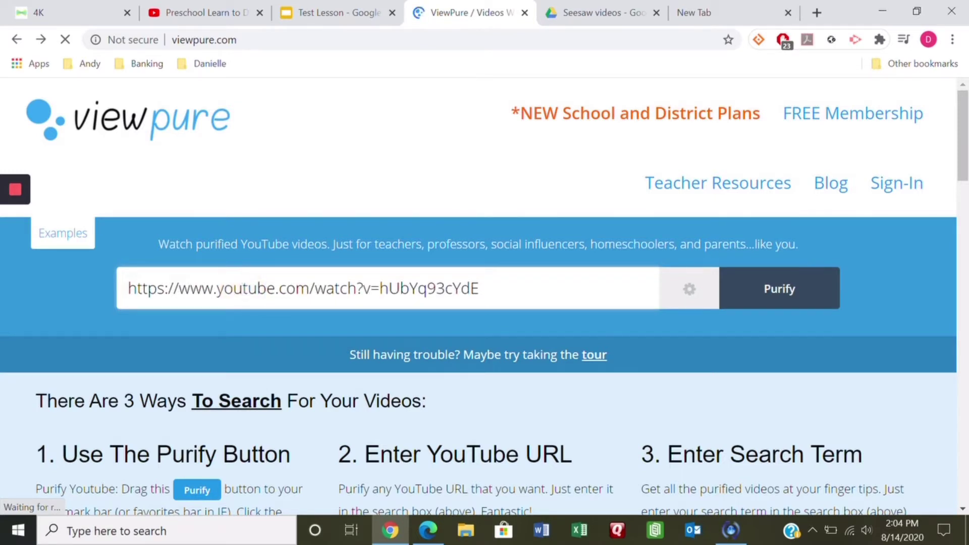
key(ctrl+v)
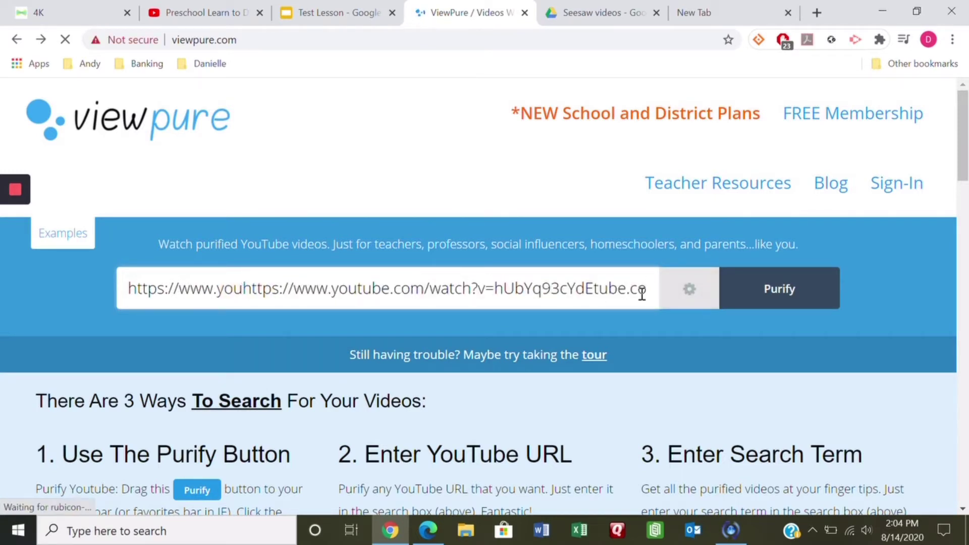
drag(651, 288, 65, 301)
key(BackSpace)
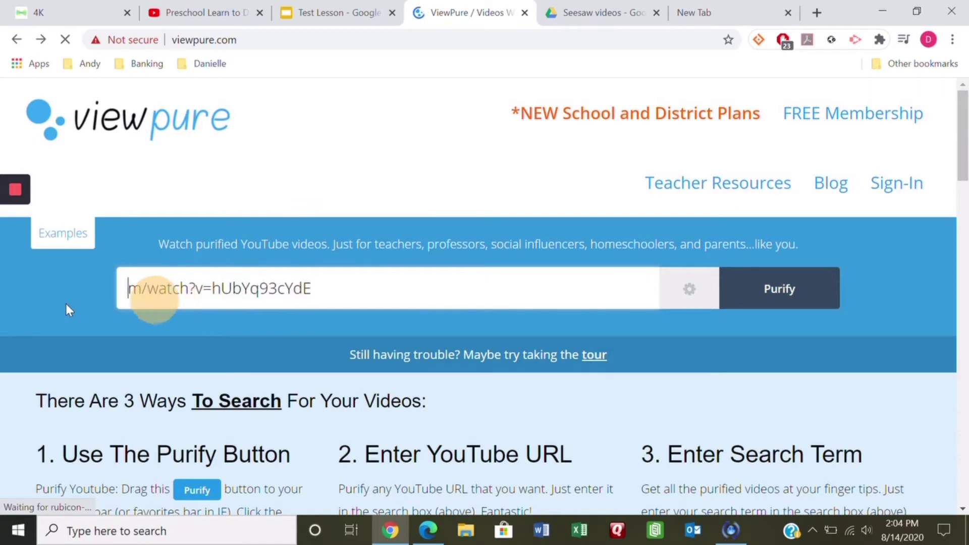
drag(329, 283, 76, 277)
key(BackSpace)
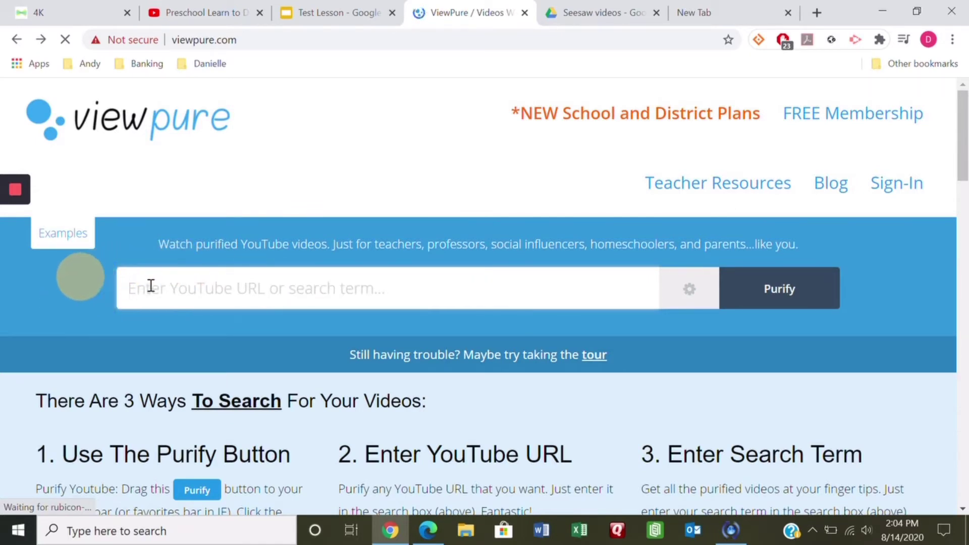
key(ctrl+v)
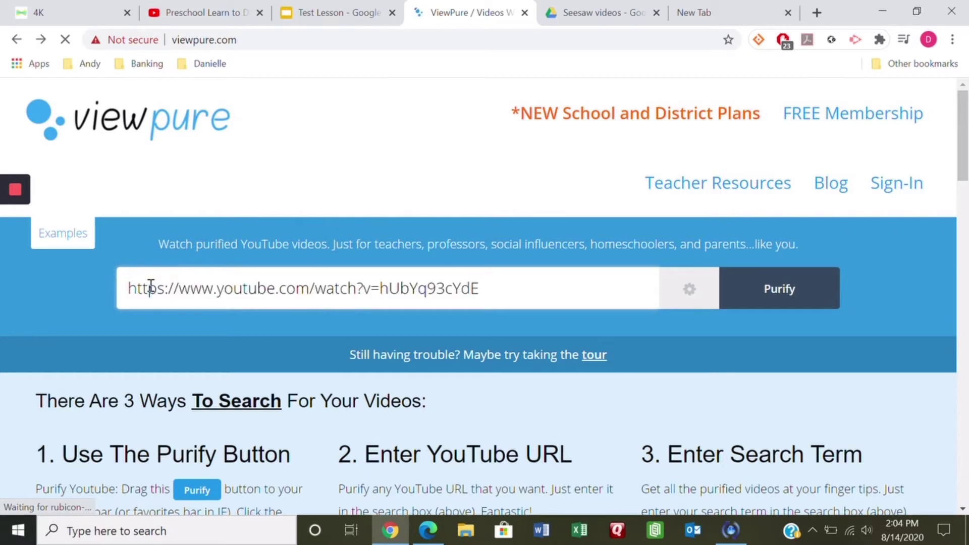
Step: Purify the video, copy its clean link, and return to Test Lesson
click(794, 298)
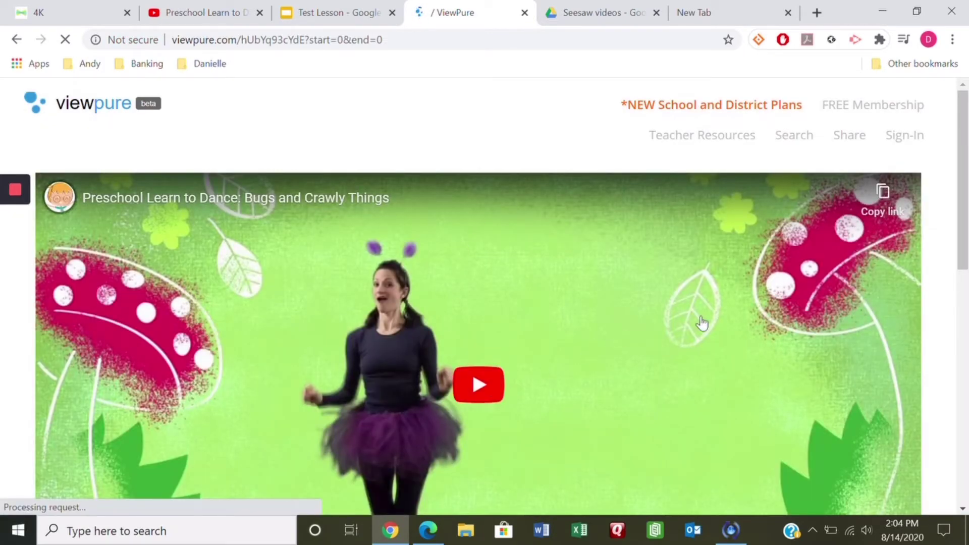
scroll(563, 259, down, 2)
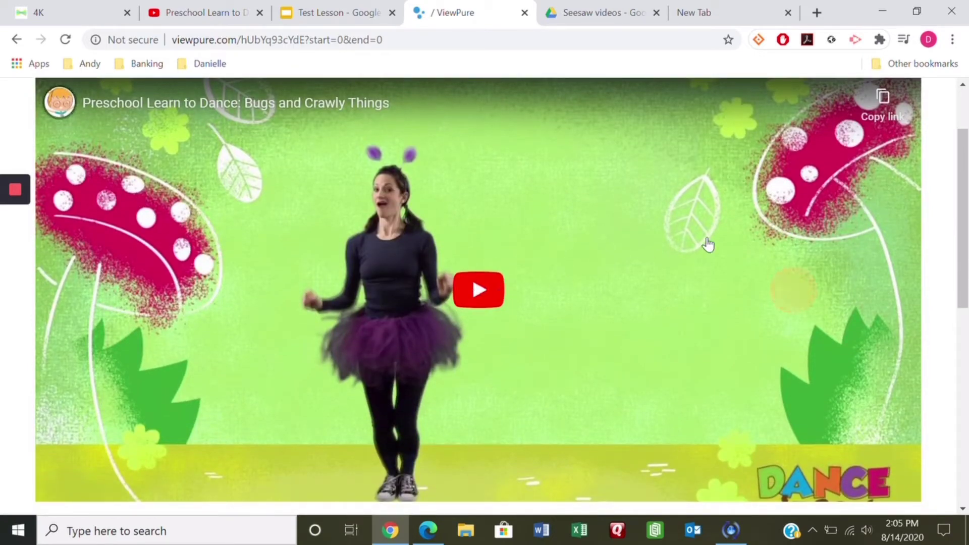
scroll(705, 245, up, 2)
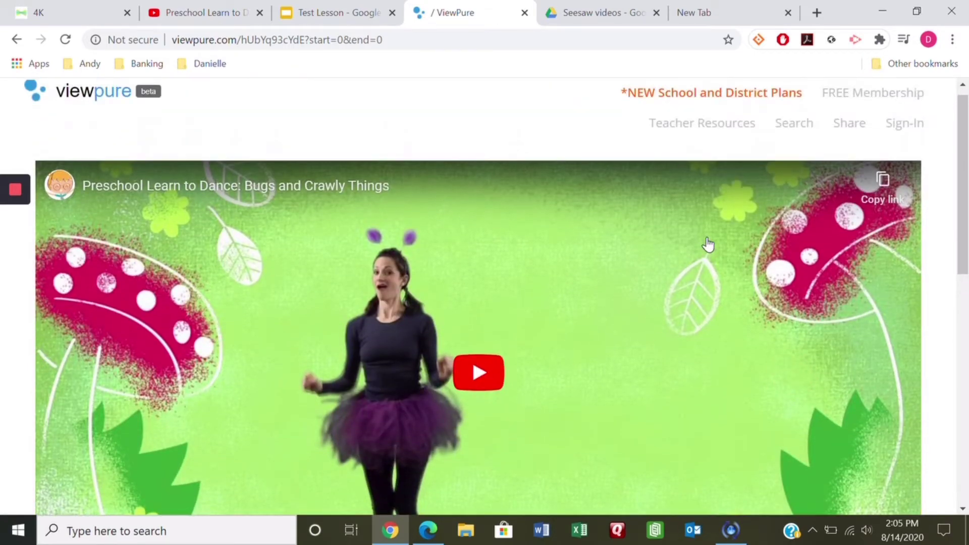
click(884, 181)
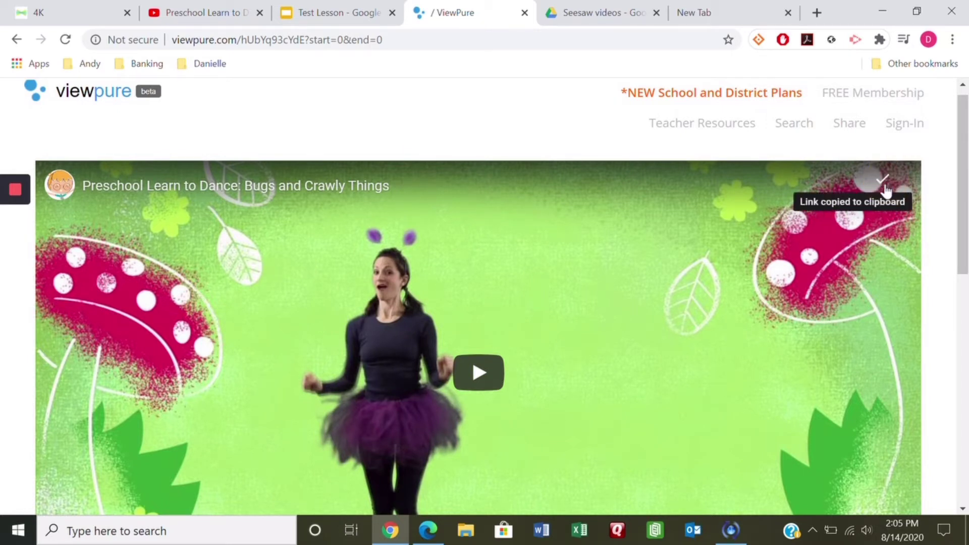
click(329, 20)
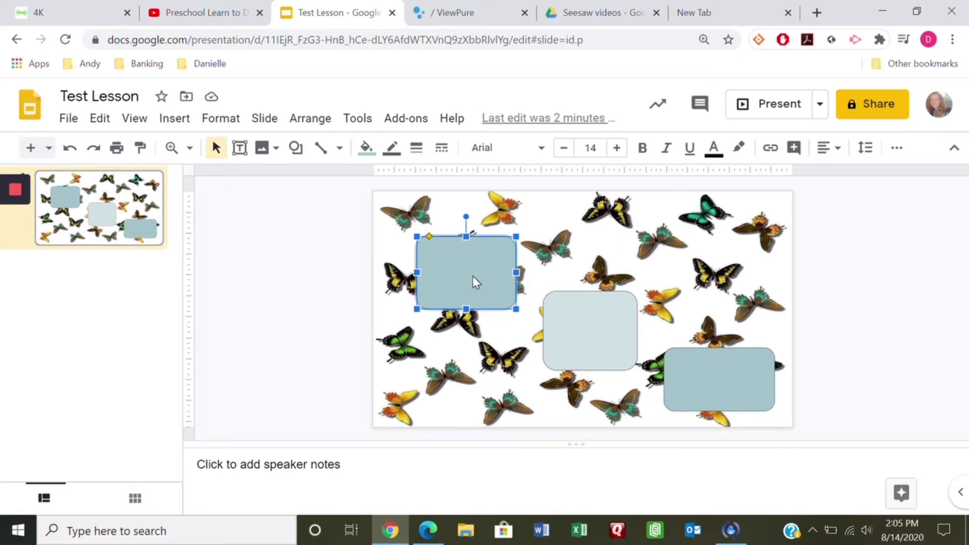
Step: Insert the Bugs and Crawly Things video onto the slide from its pasted youtu.be link
click(177, 123)
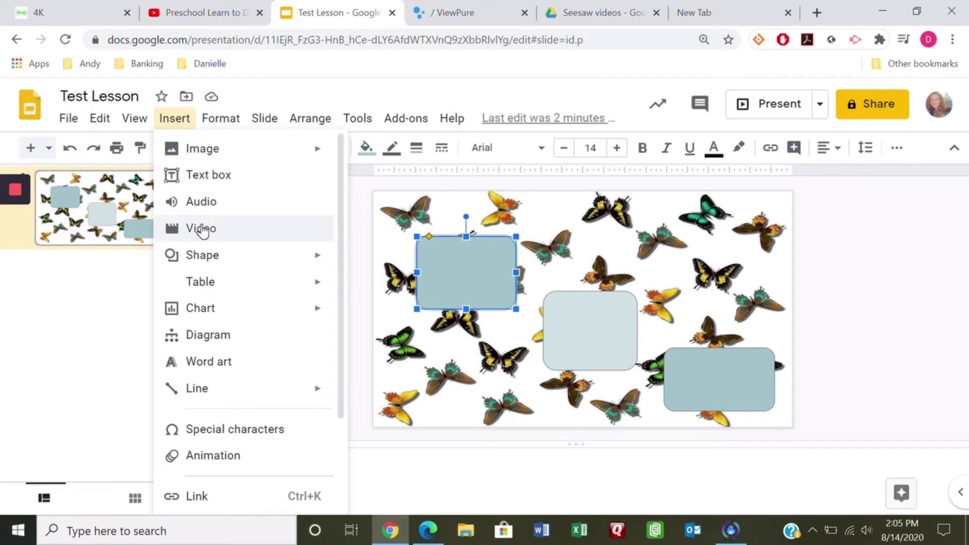
click(202, 230)
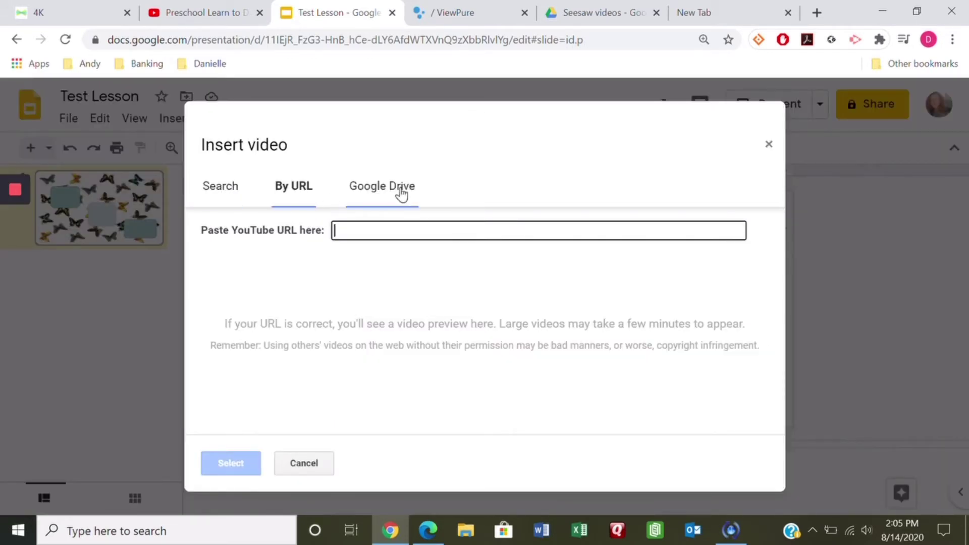
click(348, 232)
key(ctrl+v)
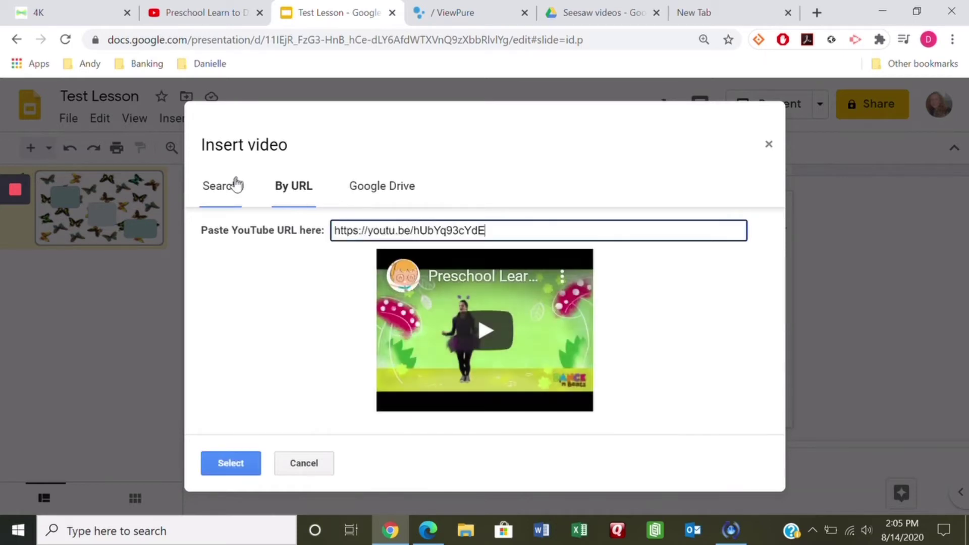
click(222, 188)
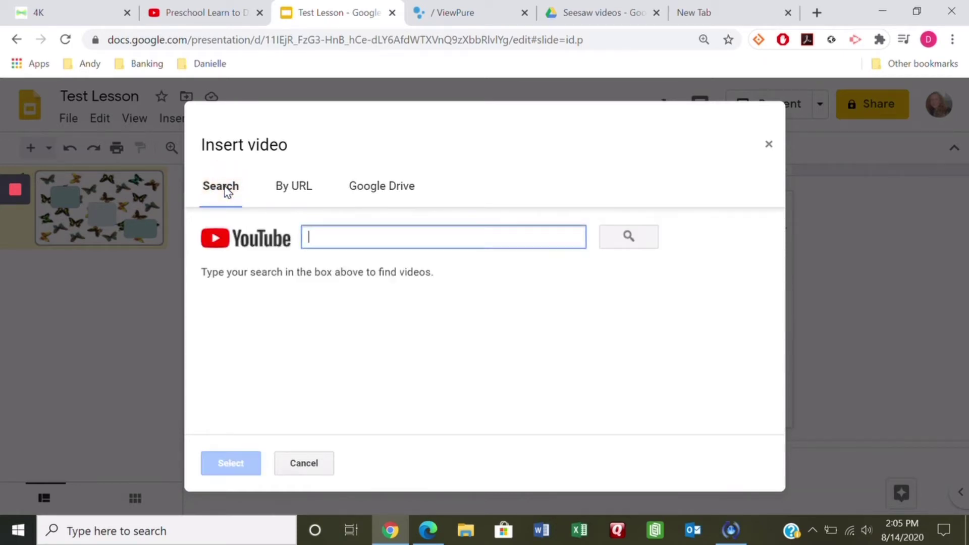
click(298, 191)
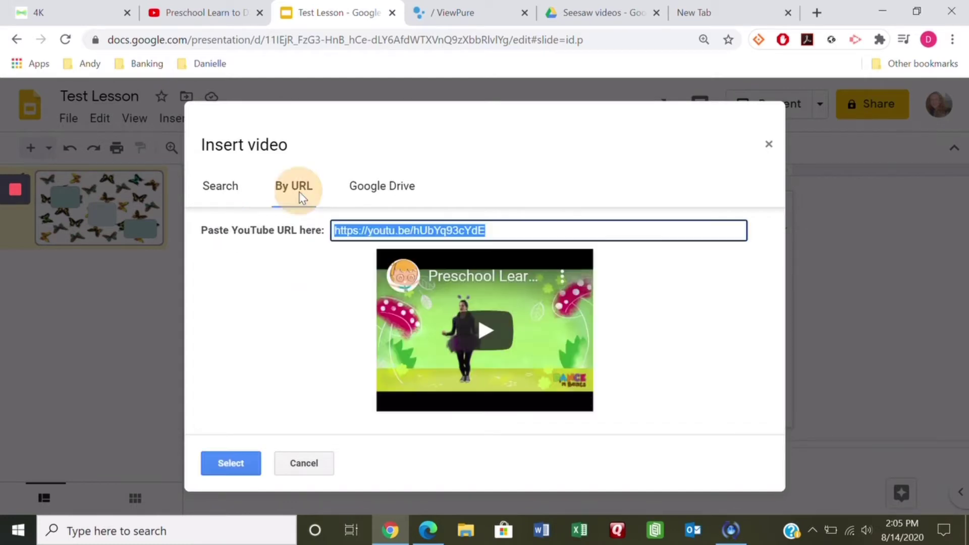
click(243, 461)
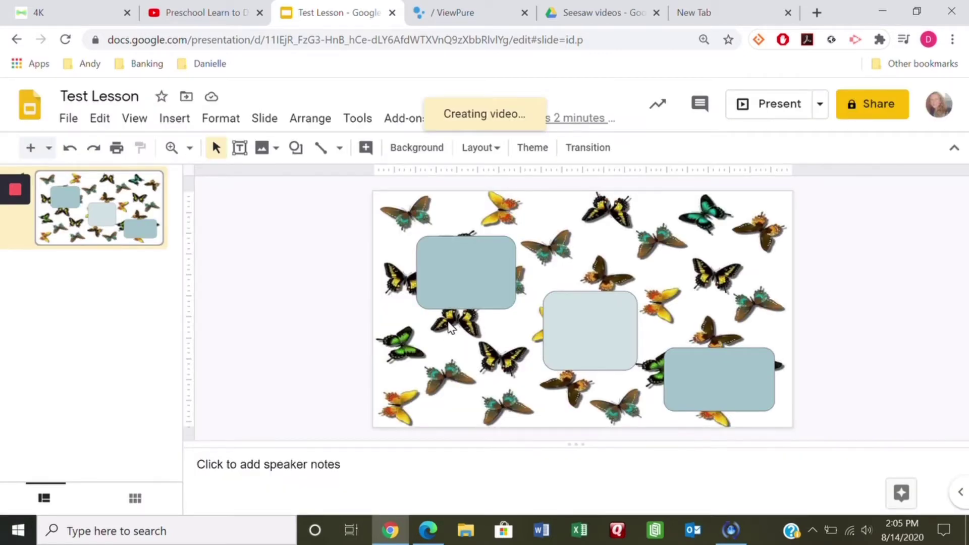
Step: Position the embedded video over the top-left box and confirm it links to YouTube
drag(257, 318, 337, 356)
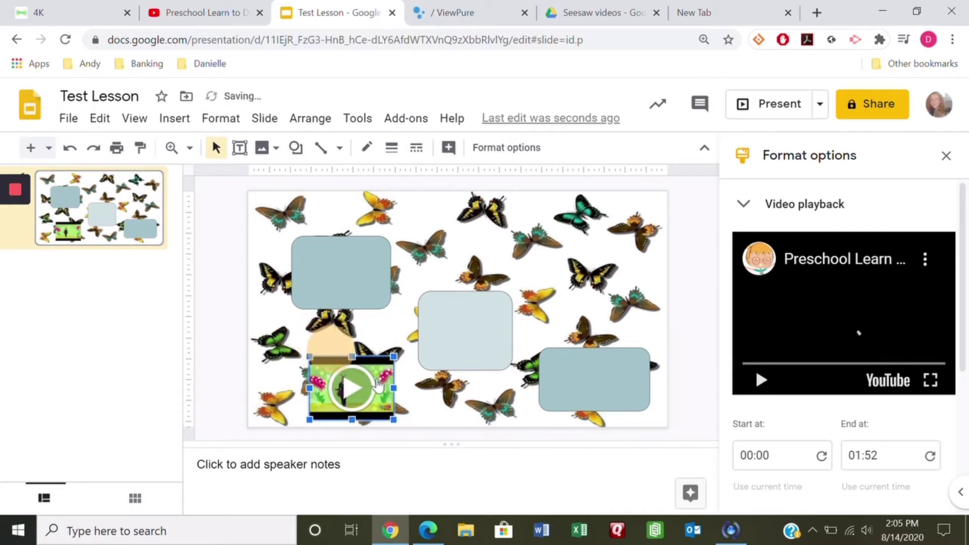
drag(358, 303, 365, 271)
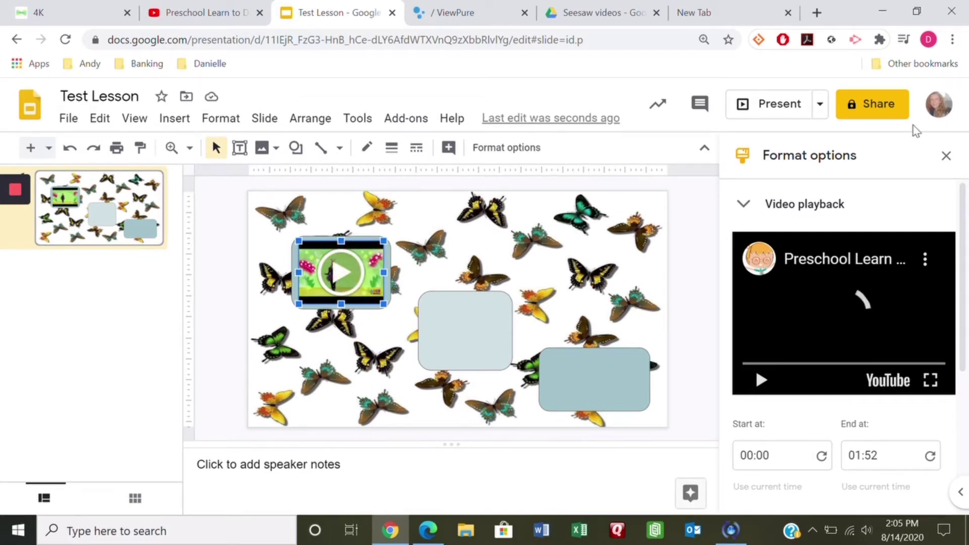
click(946, 156)
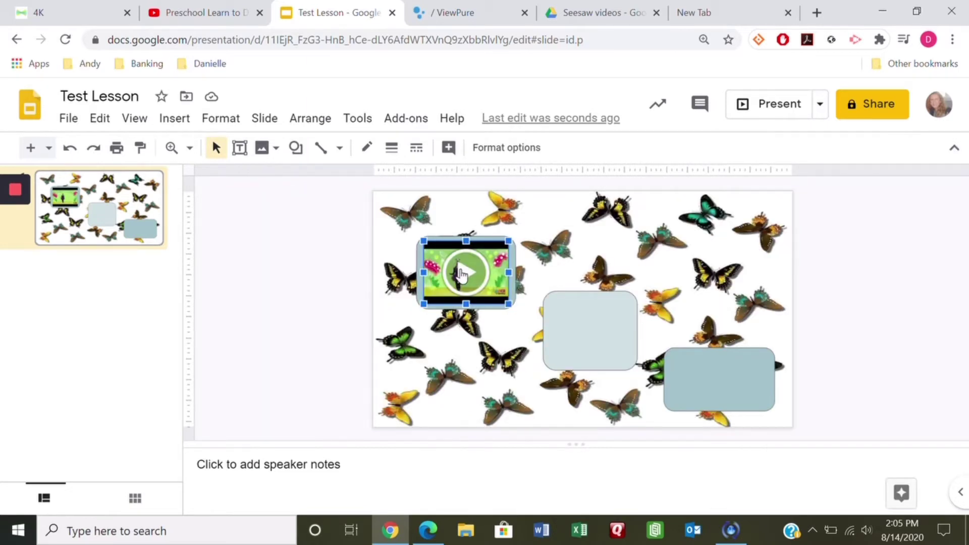
click(462, 274)
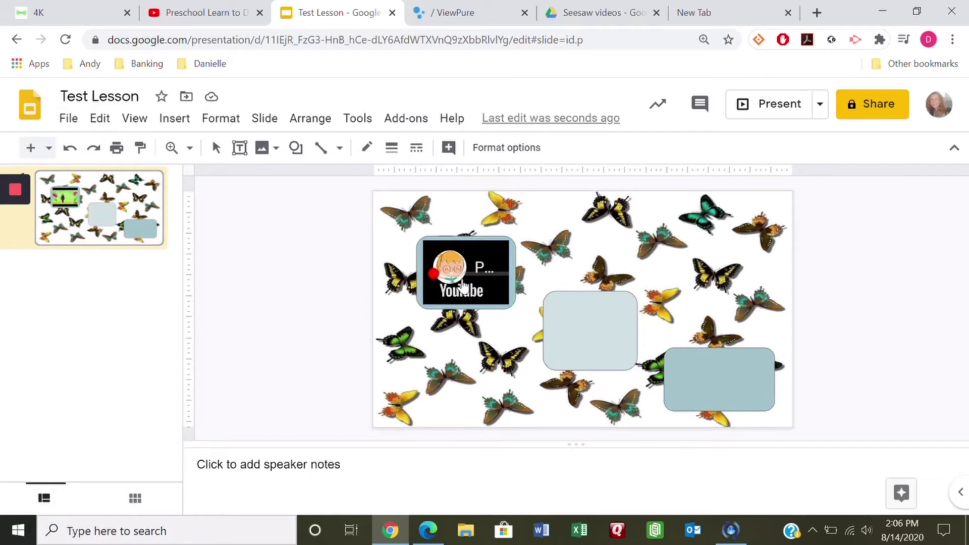
click(438, 292)
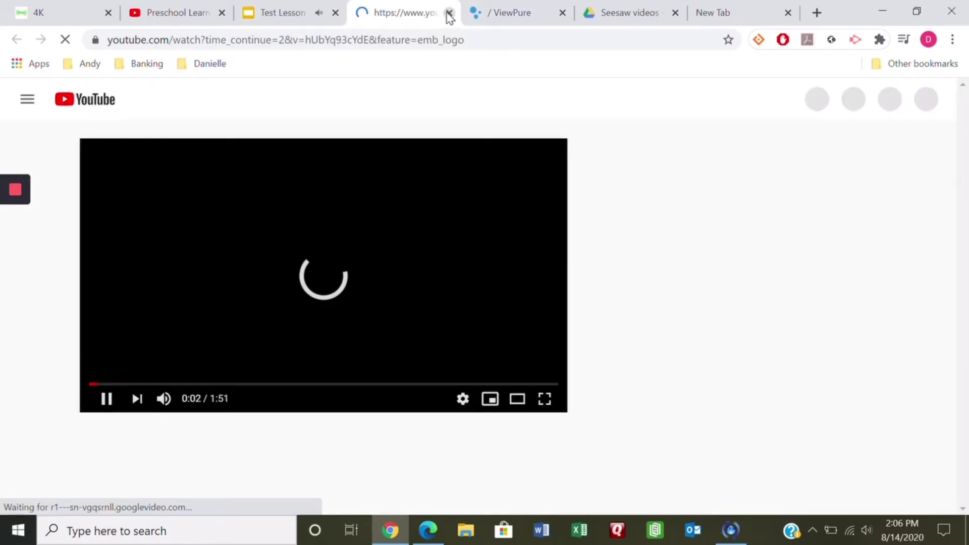
click(449, 13)
click(464, 283)
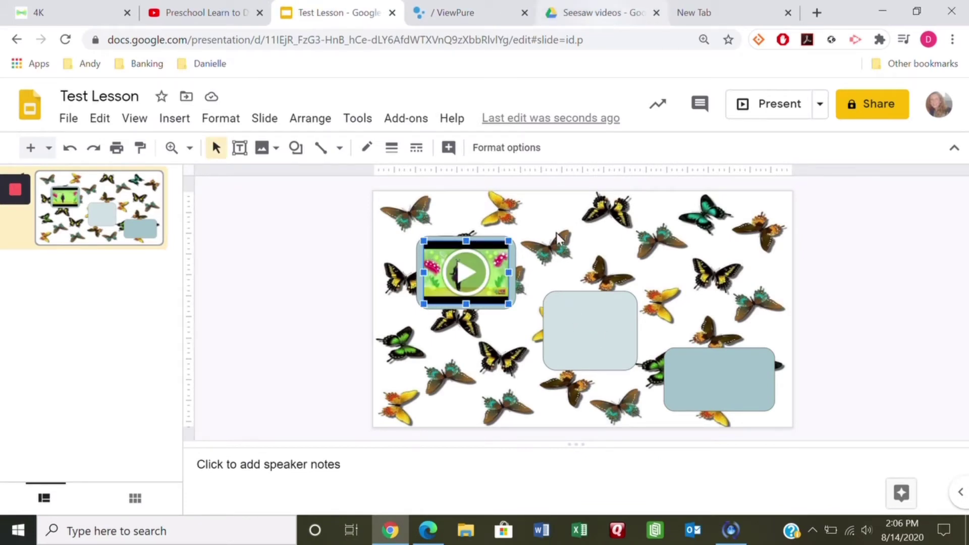
Step: Open IMG_5551.MOV from the Seesaw videos folder in Drive and pause it
click(589, 15)
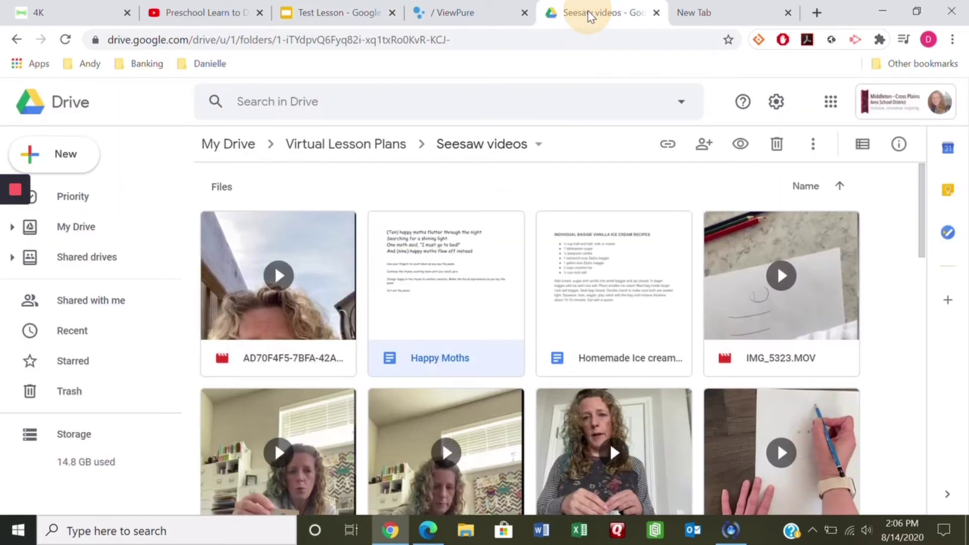
scroll(659, 364, down, 3)
scroll(659, 364, down, 3)
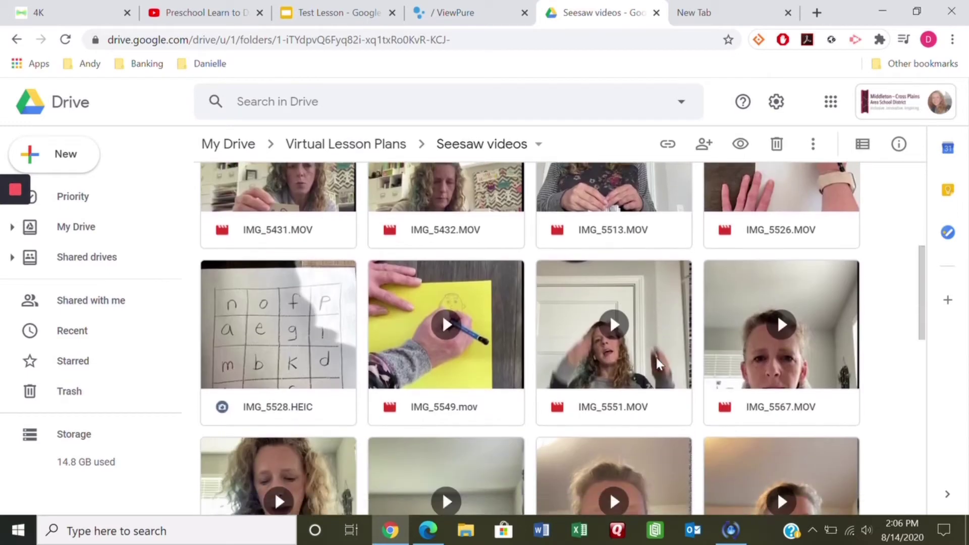
click(613, 331)
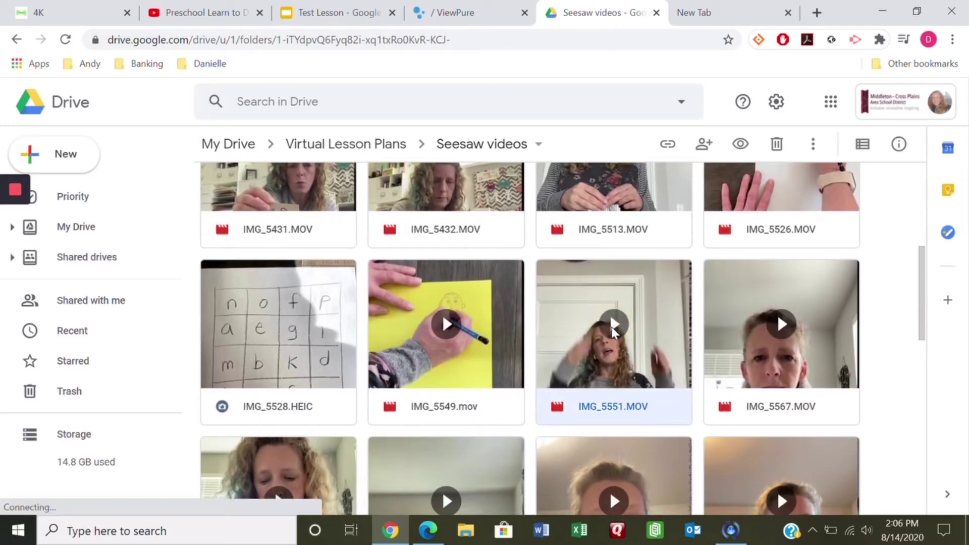
double_click(610, 326)
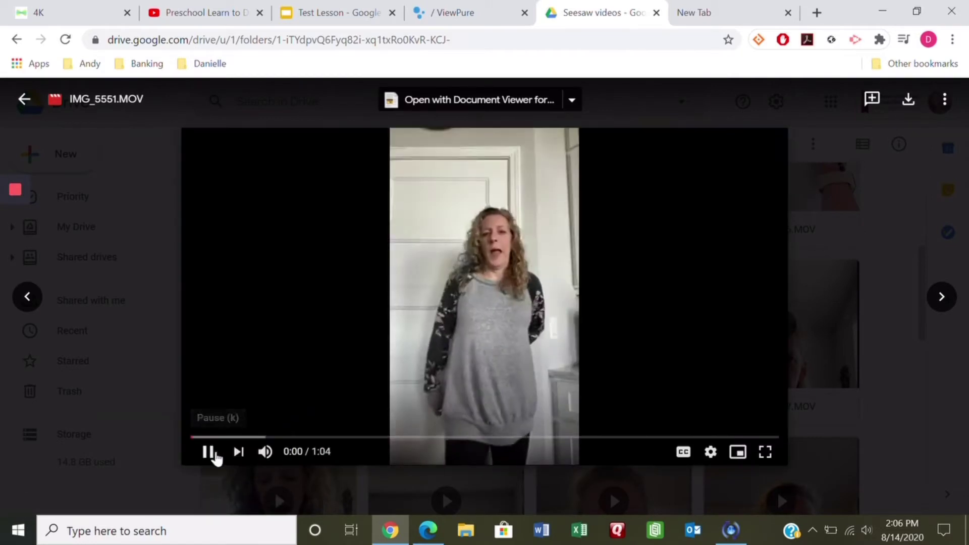
click(208, 453)
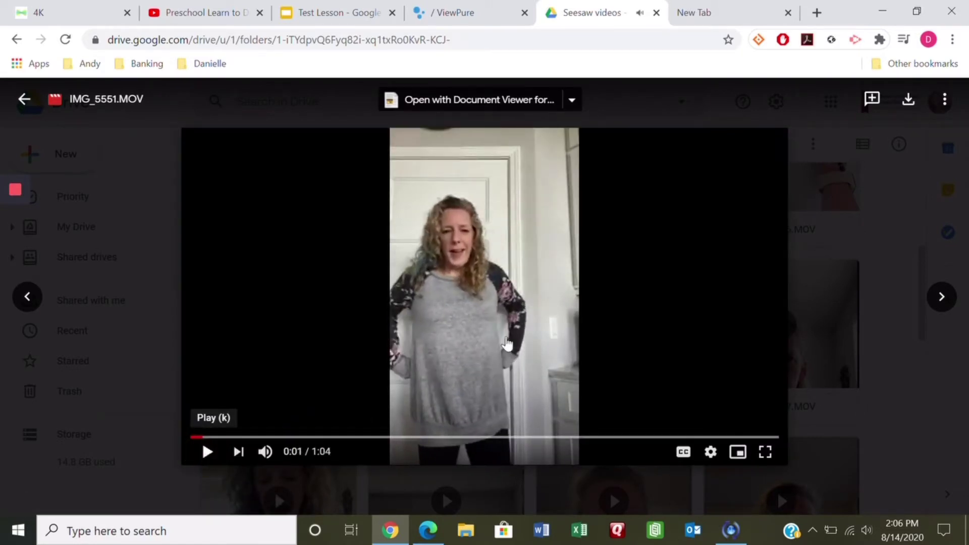
Step: Share IMG_5551.MOV with Anyone with the link and copy its share link
click(946, 101)
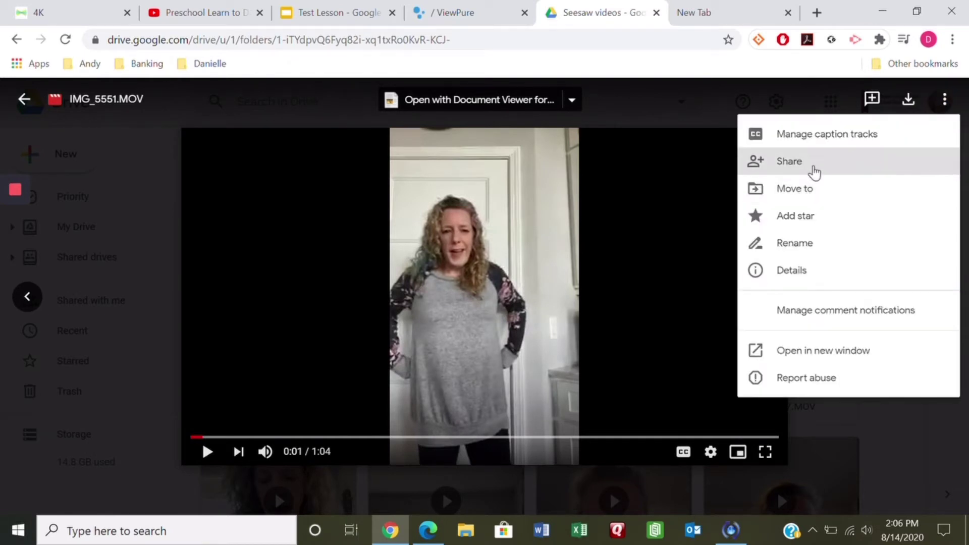
click(812, 172)
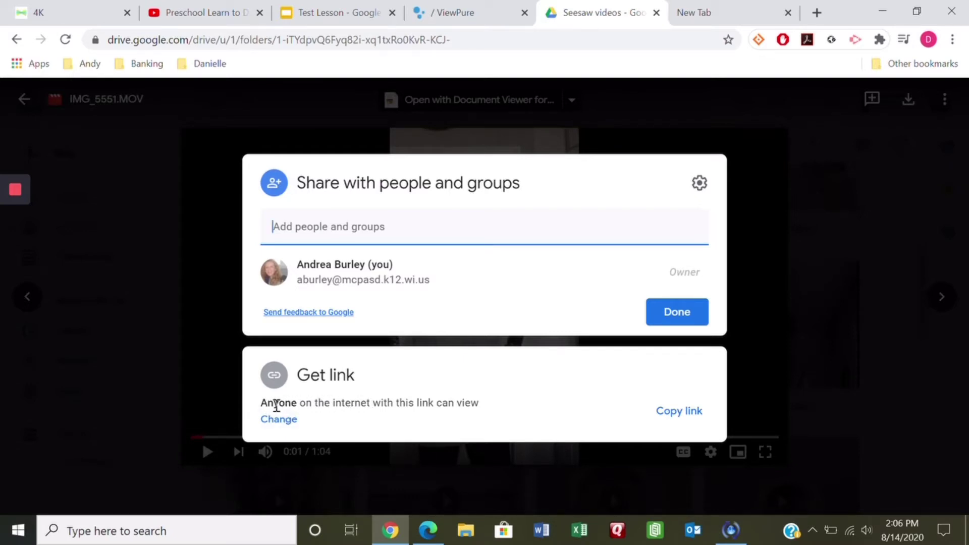
click(285, 422)
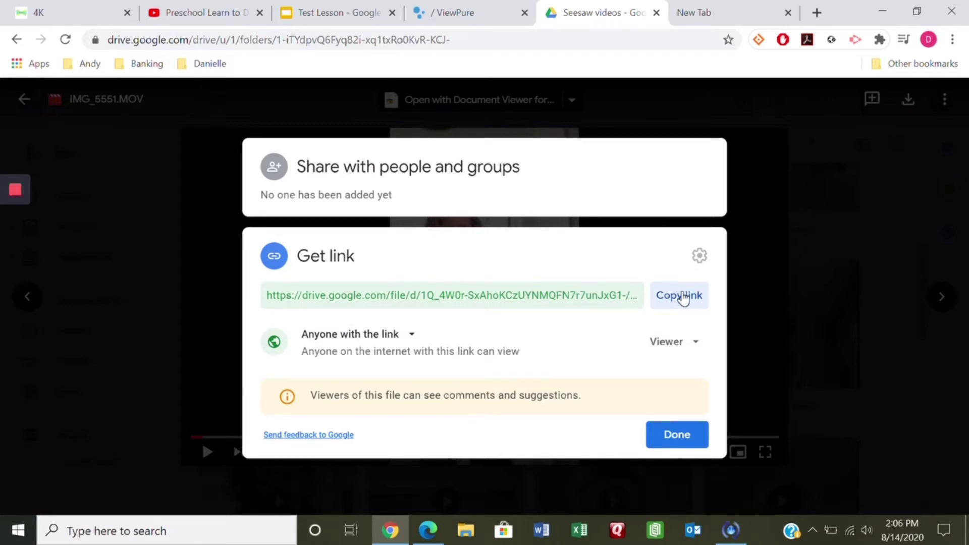
click(681, 296)
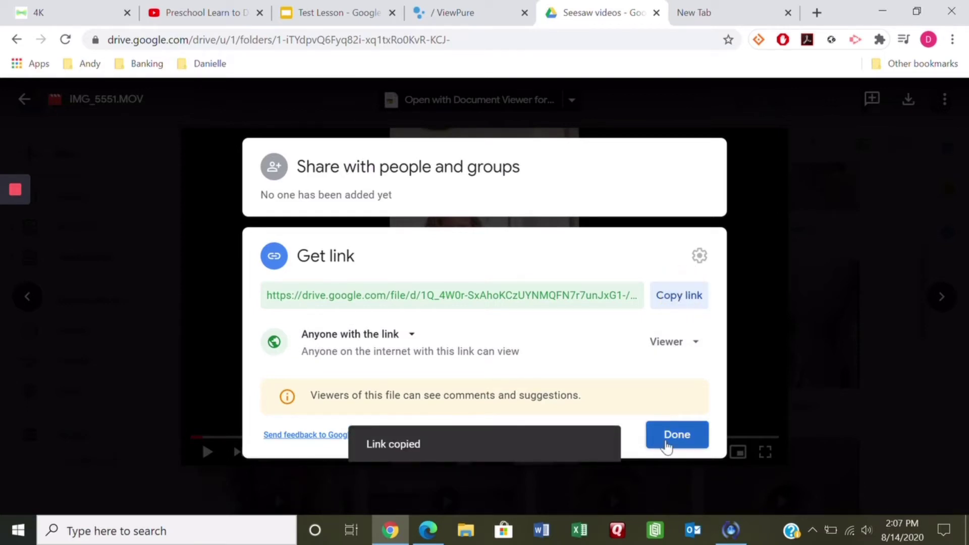
click(670, 438)
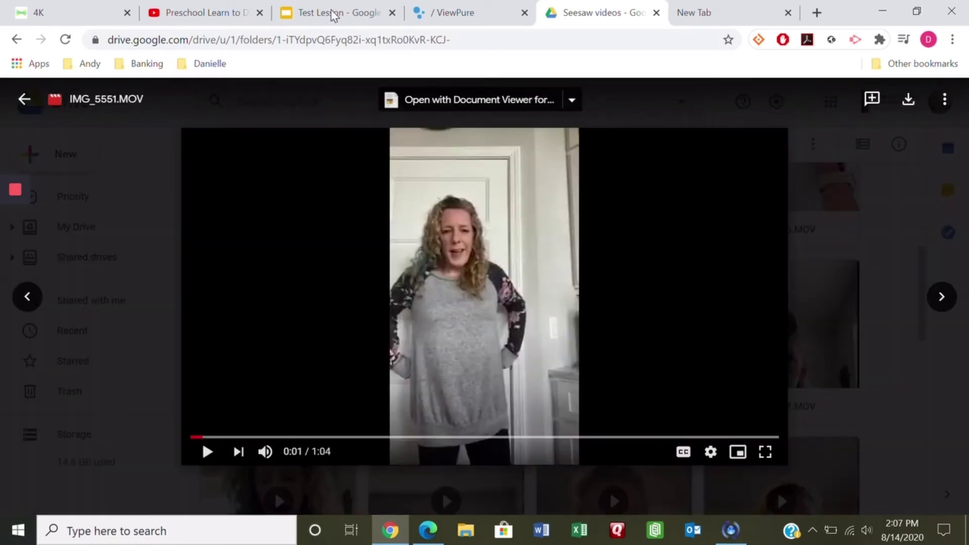
Step: Type 'Sing a song with' plus the teacher's name into the middle box
click(334, 15)
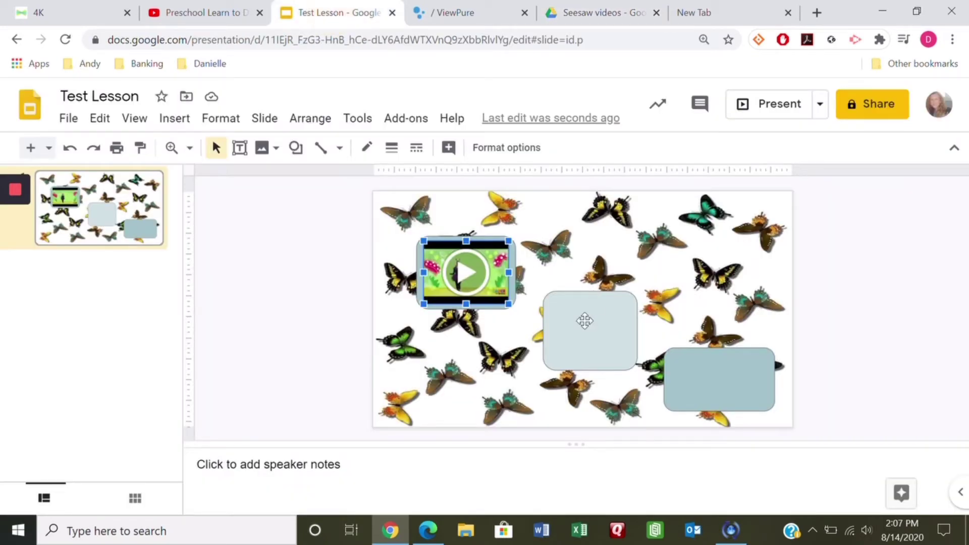
click(583, 323)
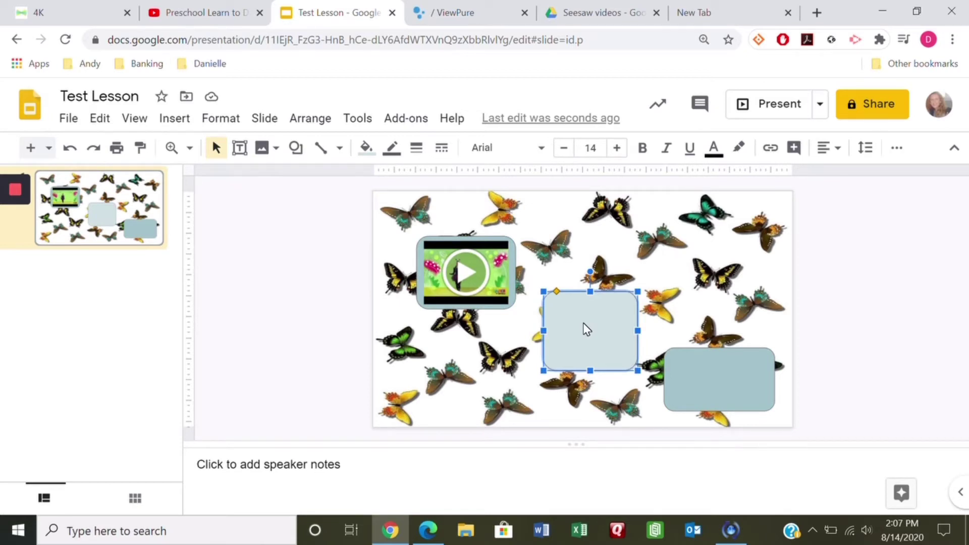
text(Sing a)
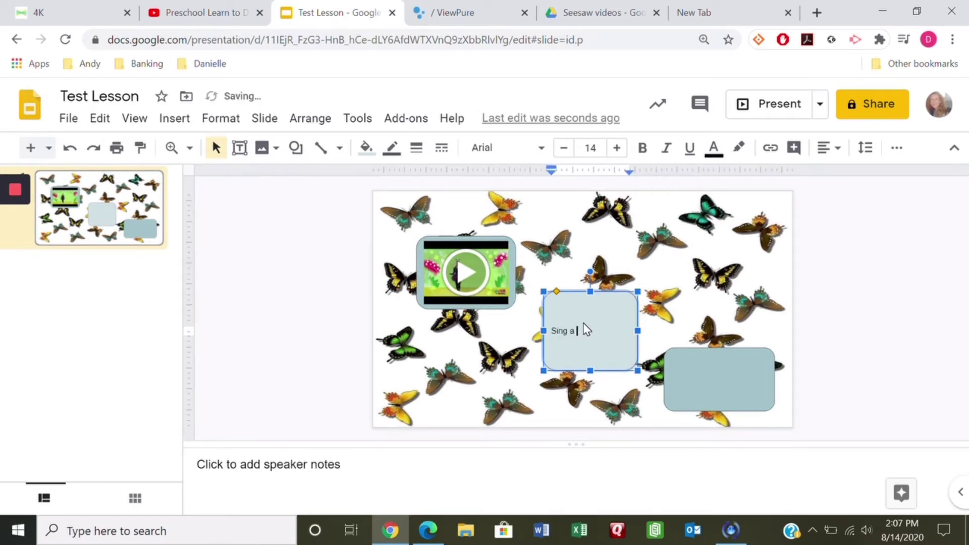
text( song with Ms. Danielle)
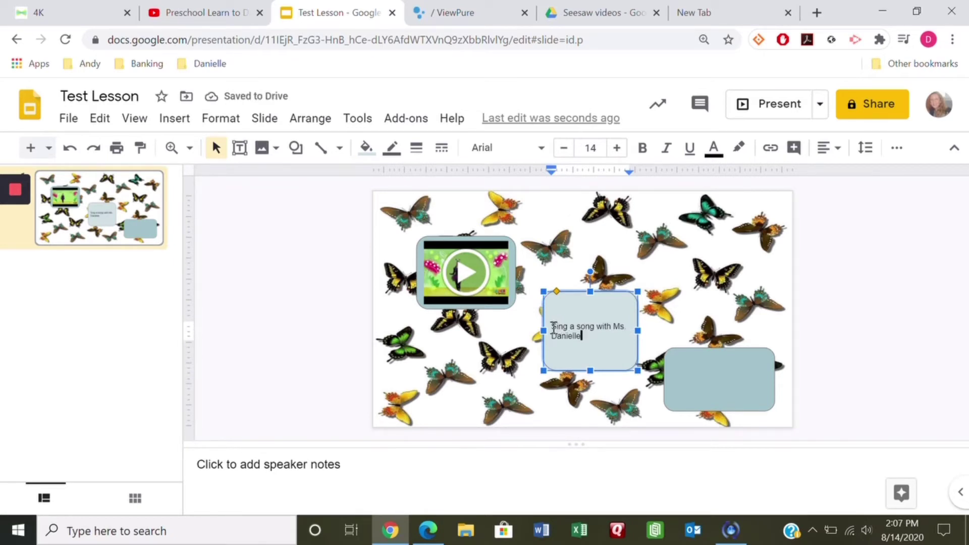
drag(553, 329, 583, 336)
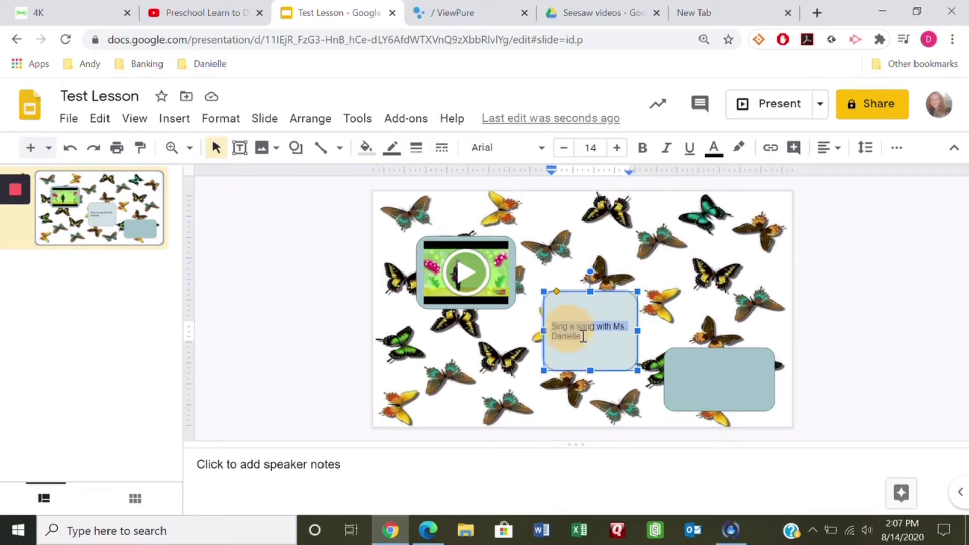
Step: Link the caption text to the IMG_5551.MOV Drive share link
click(774, 150)
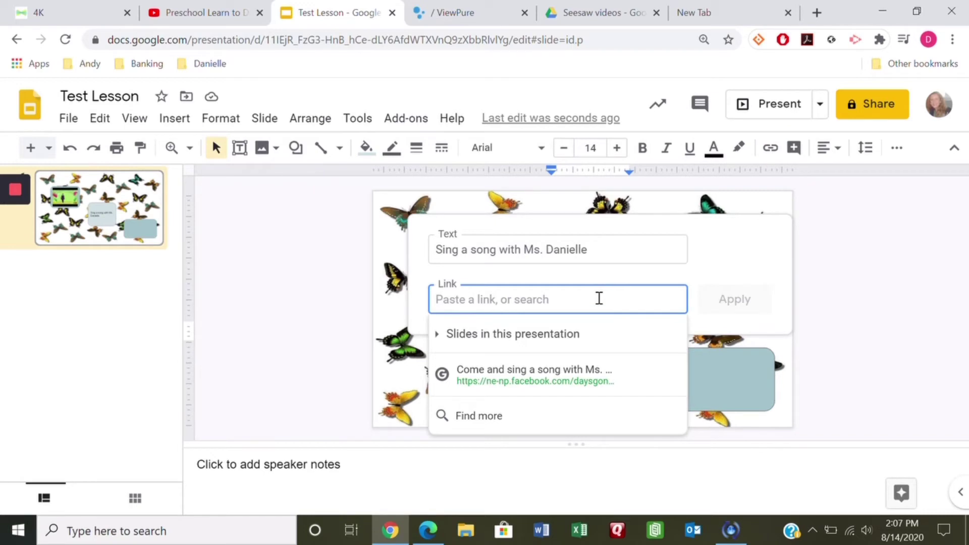
key(ctrl+v)
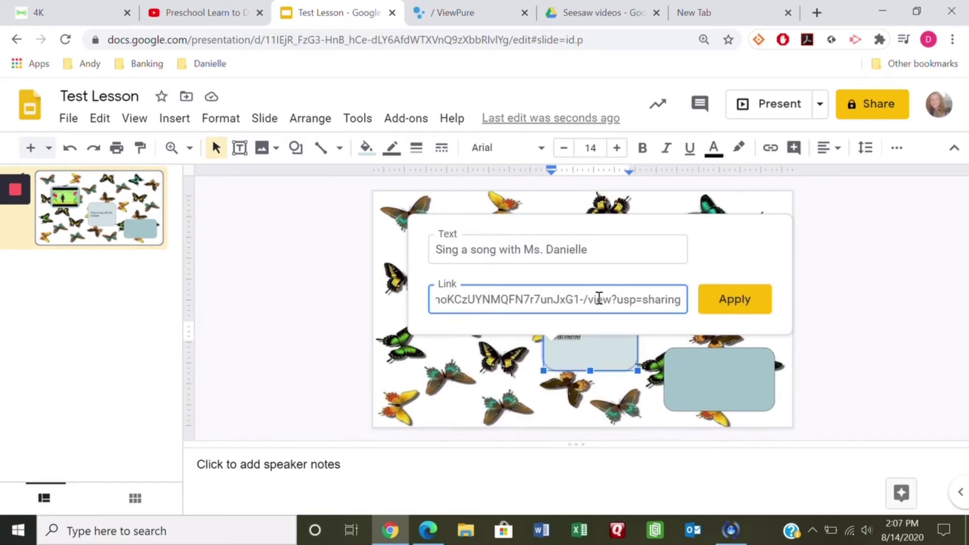
click(732, 304)
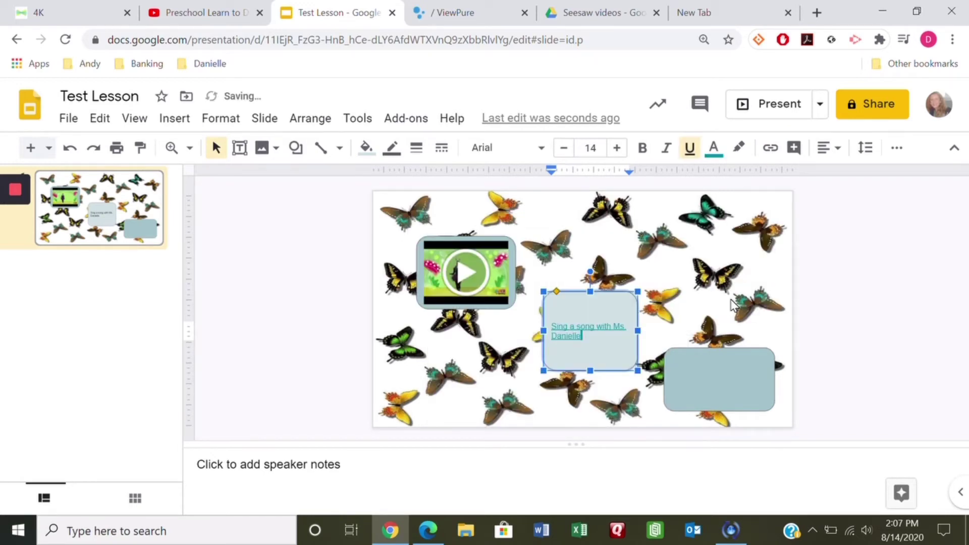
click(564, 329)
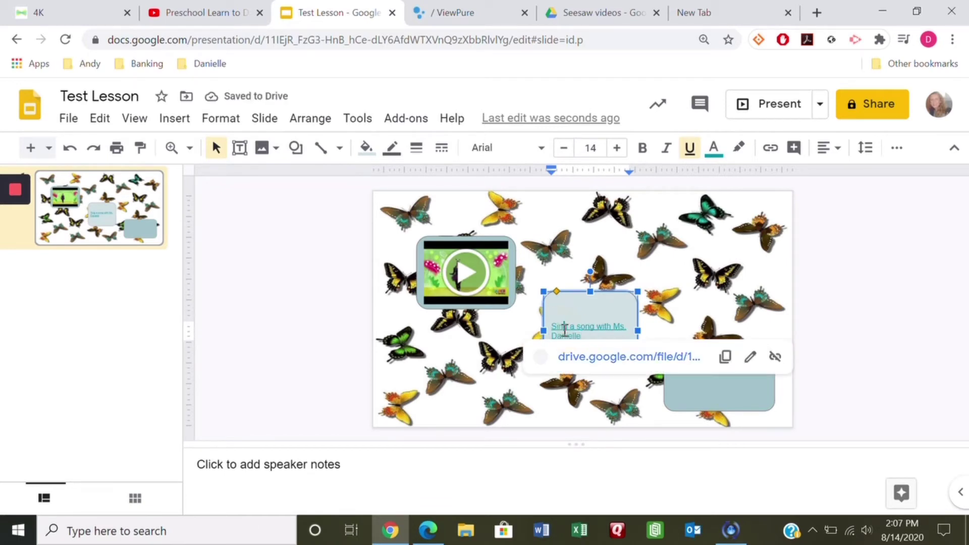
click(589, 304)
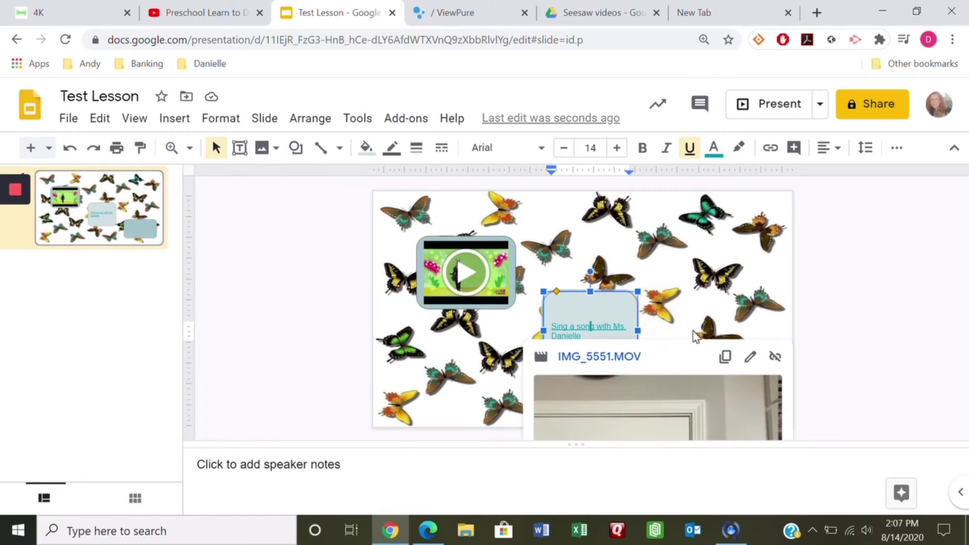
click(841, 334)
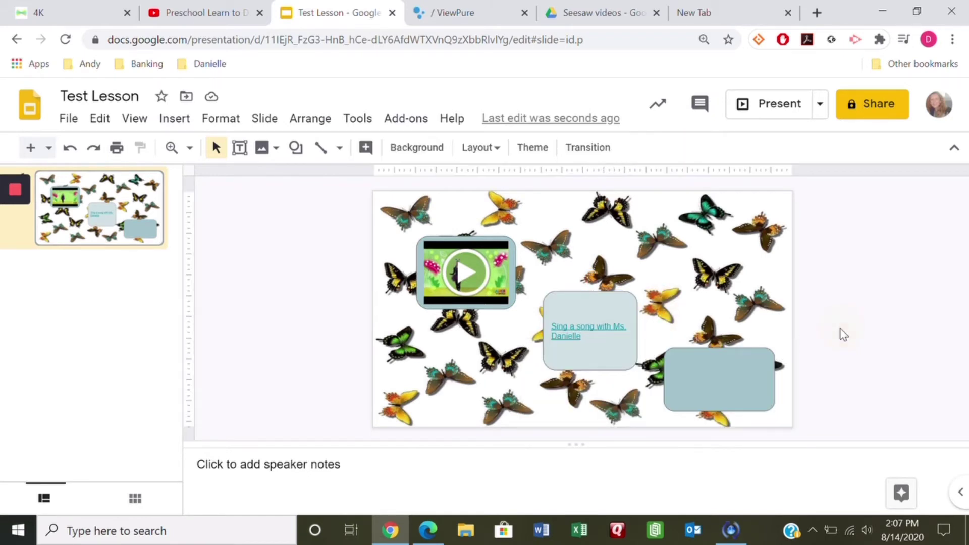
Step: Apply the same IMG_5551.MOV link to the whole middle box
click(591, 358)
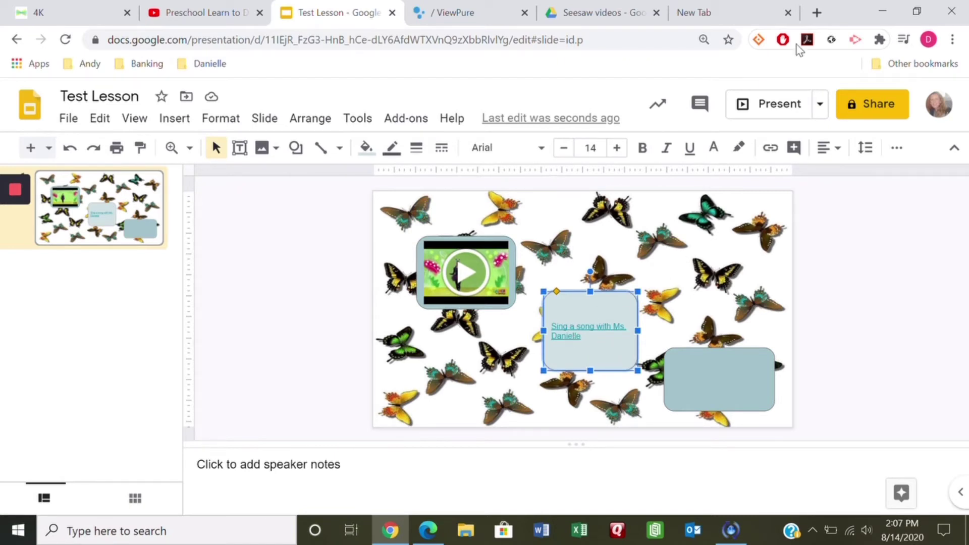
click(771, 147)
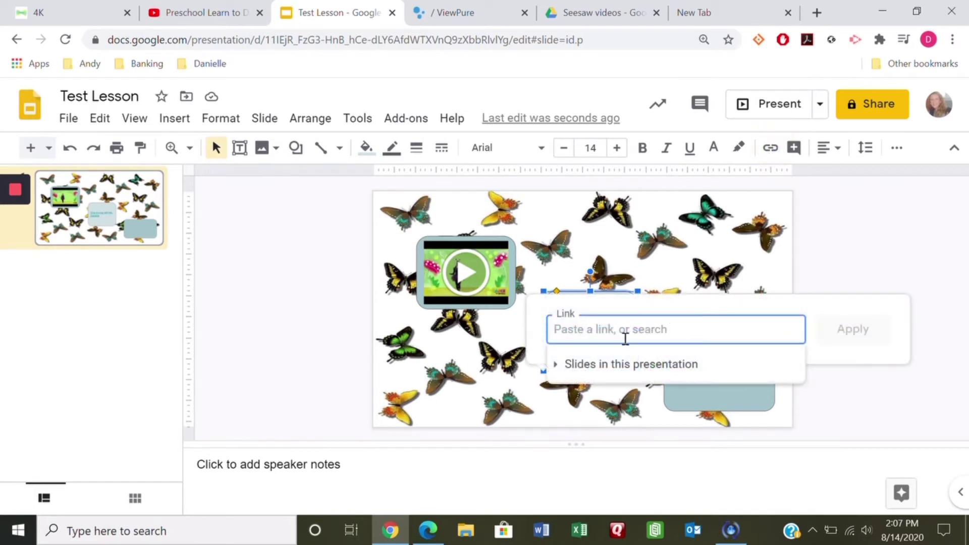
key(ctrl+v)
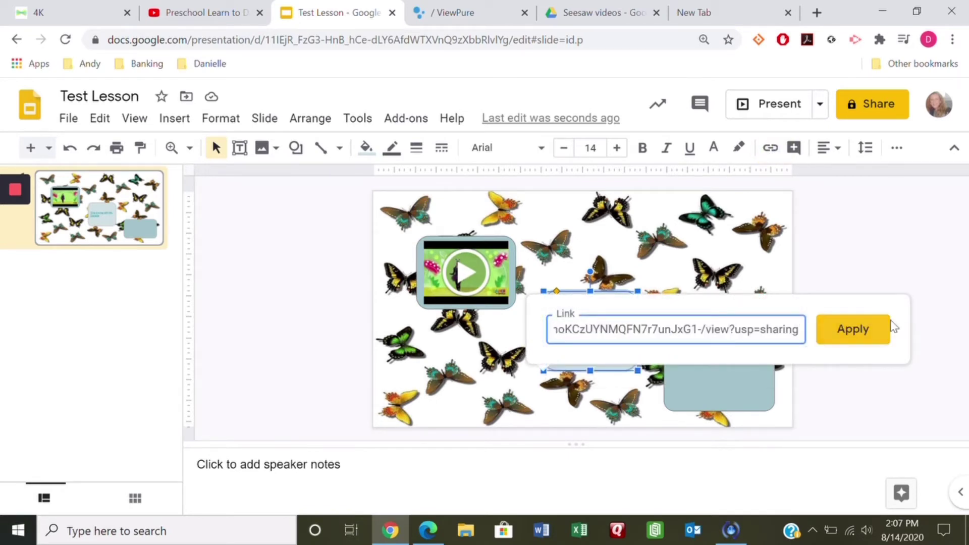
click(853, 330)
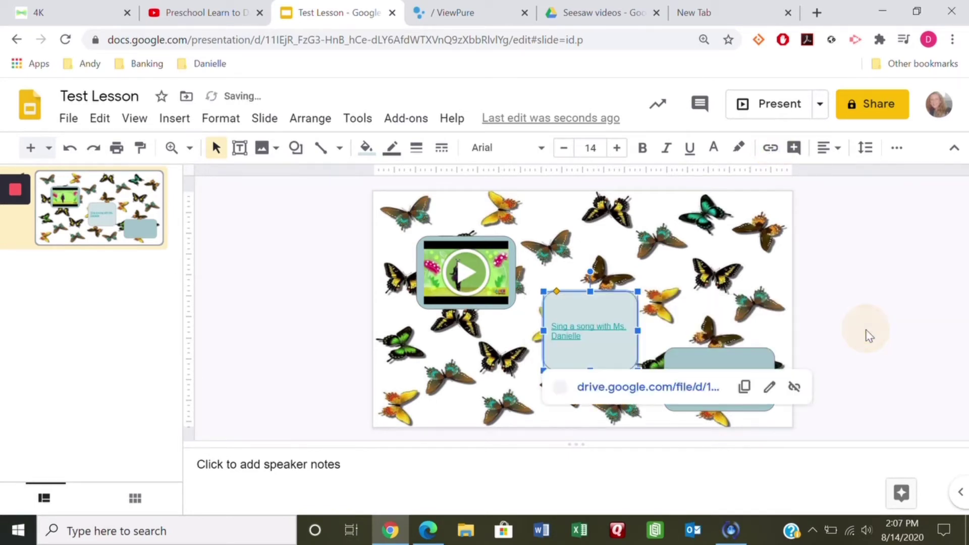
click(796, 342)
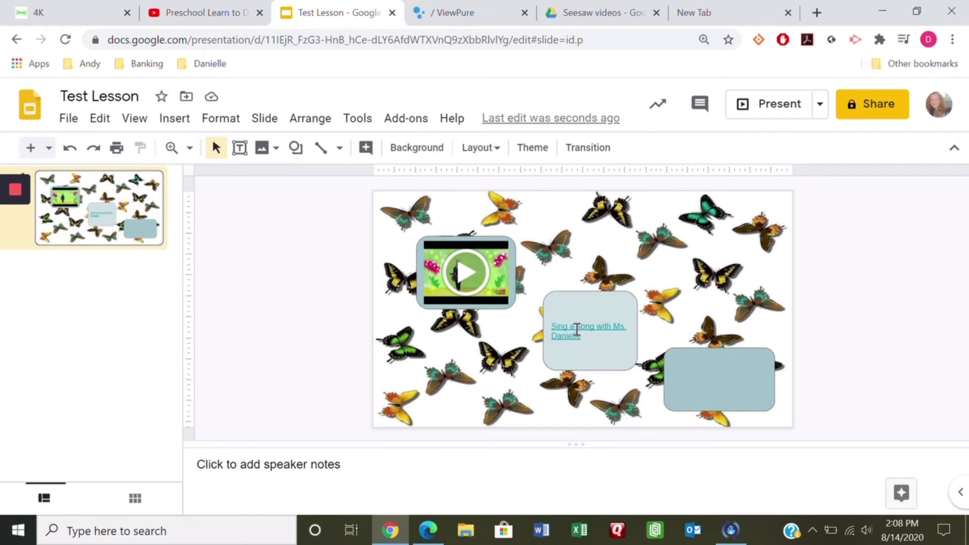
click(704, 370)
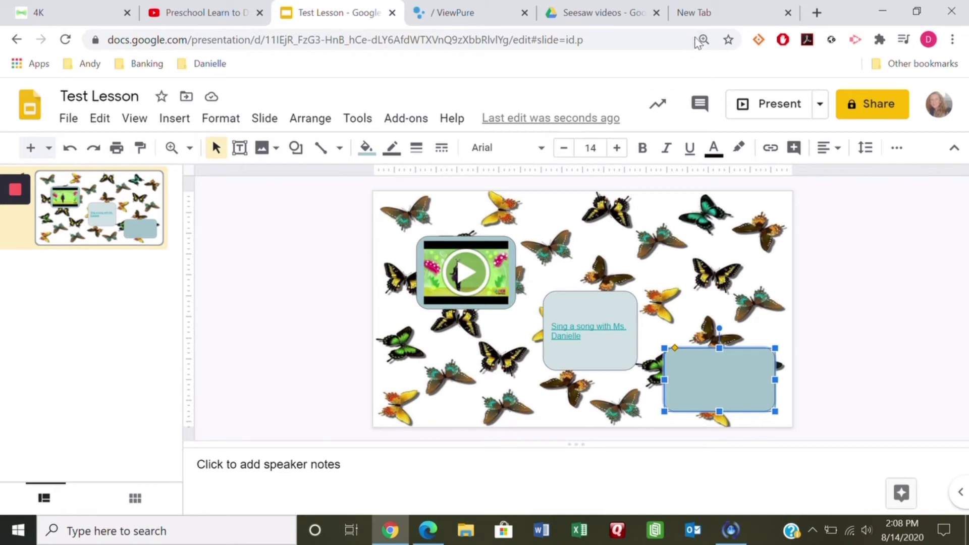
click(741, 17)
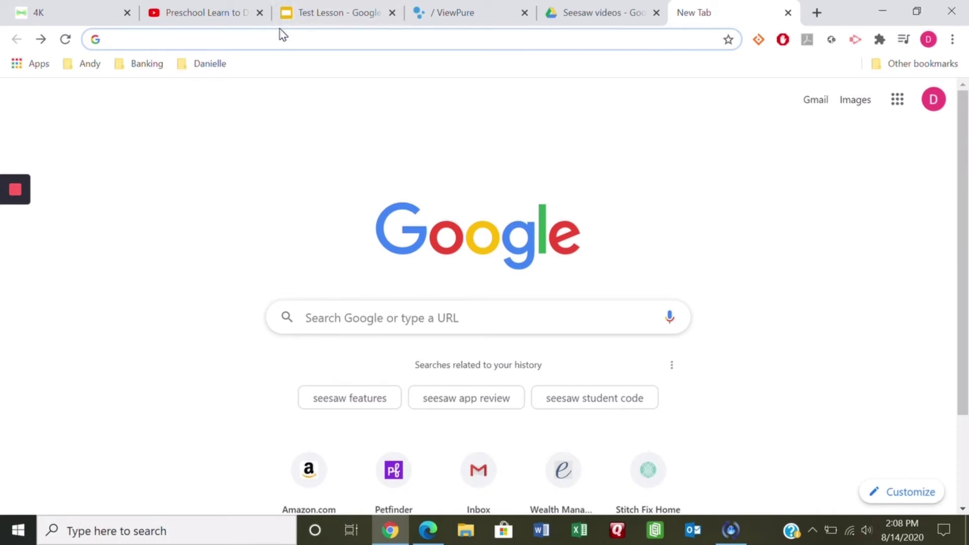
text(presch)
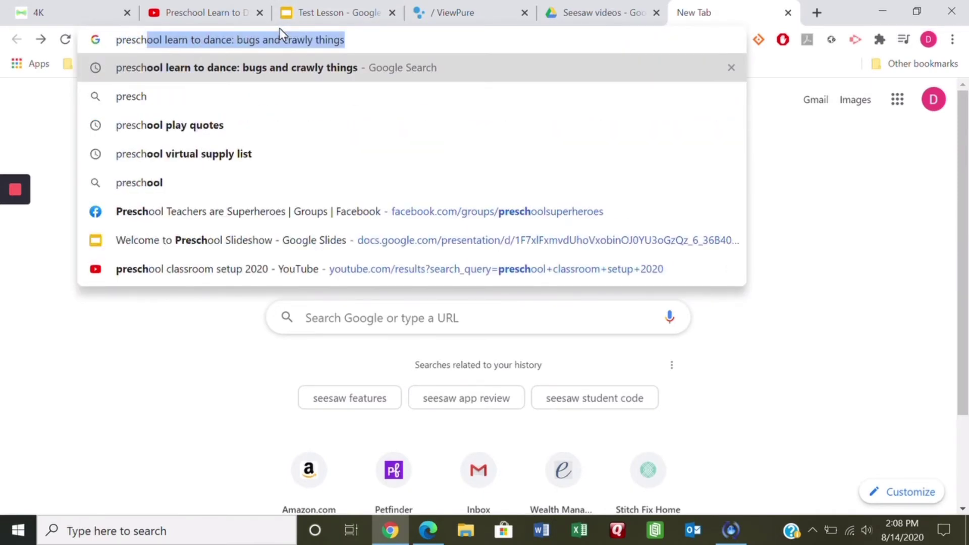
key(Return)
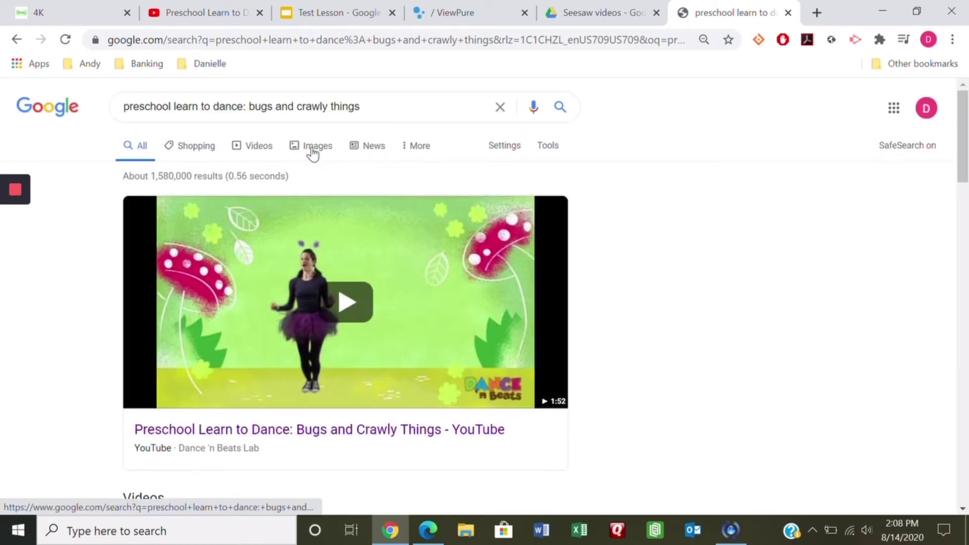
click(313, 151)
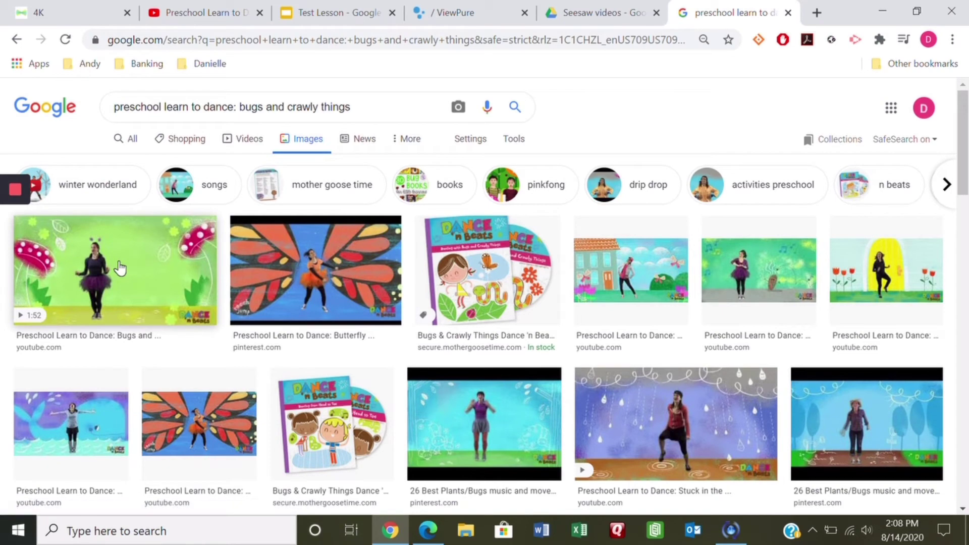
right_click(119, 262)
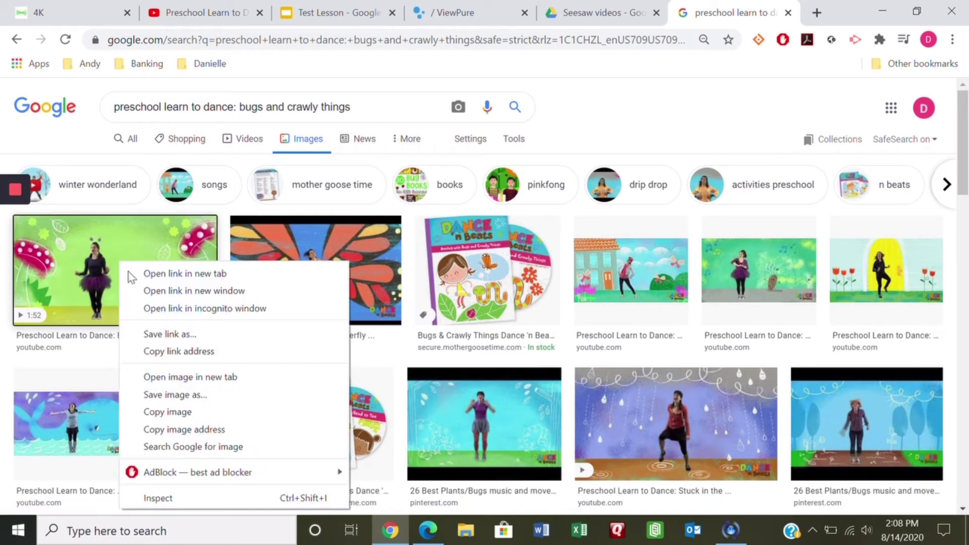
click(175, 412)
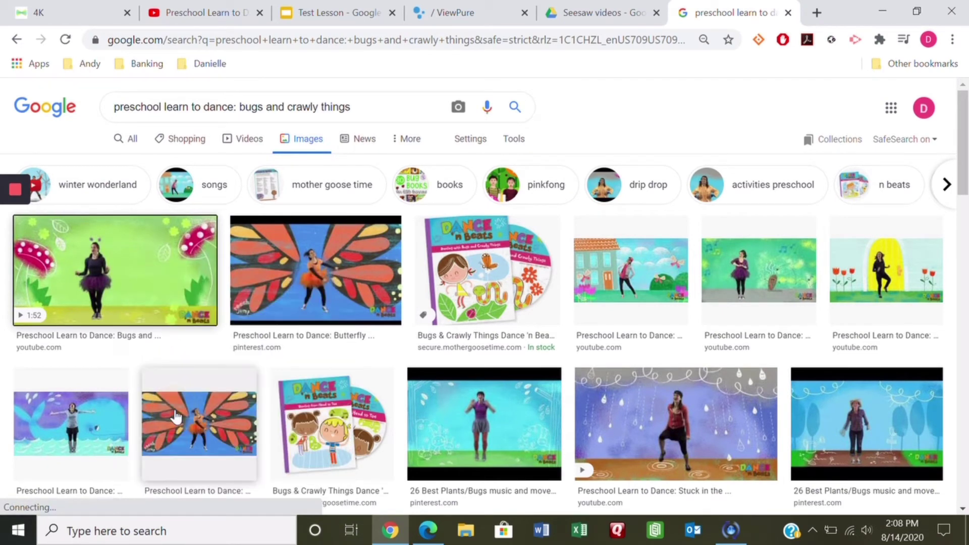
Step: Paste the dancer-and-mushrooms image onto the butterfly slide and fit it into the lower-right rounded box
click(359, 22)
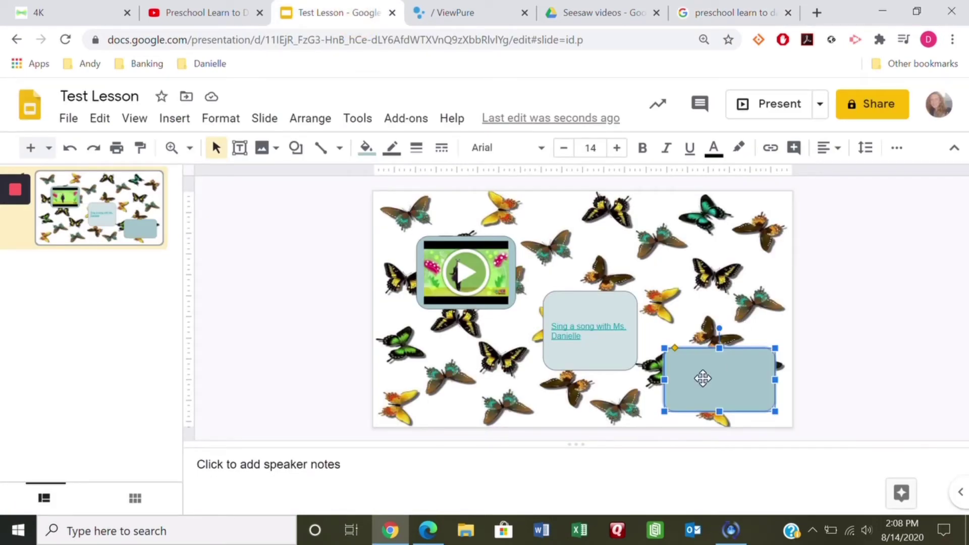
key(ctrl+v)
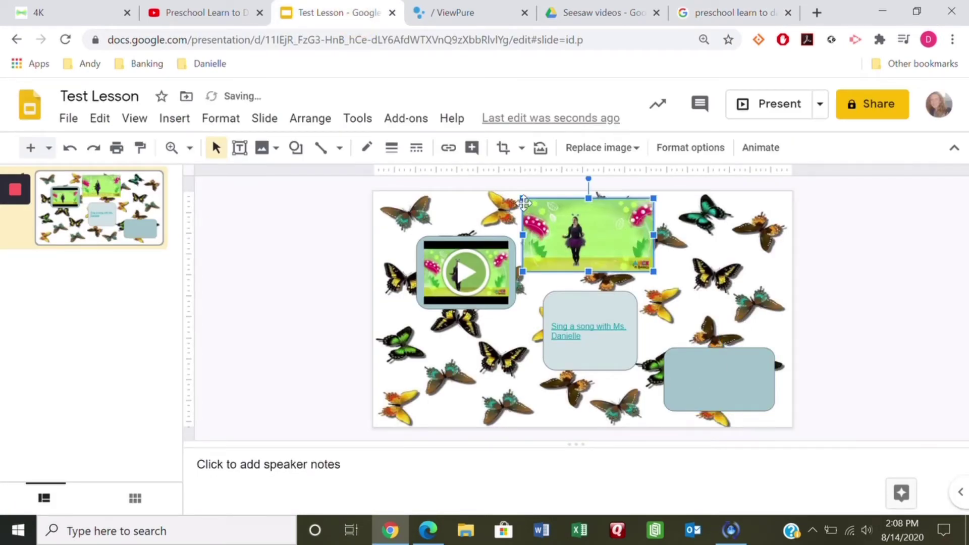
drag(523, 200, 583, 231)
drag(721, 345, 671, 360)
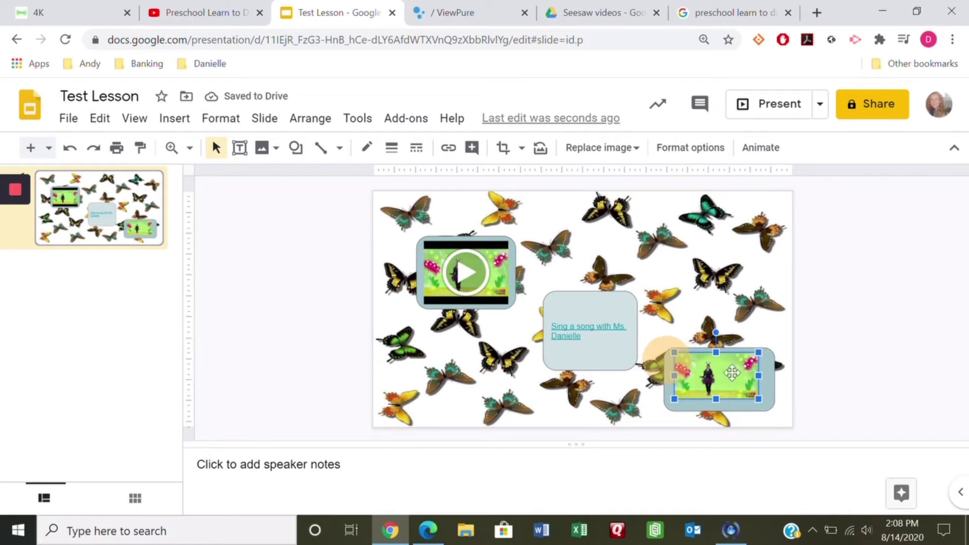
click(769, 385)
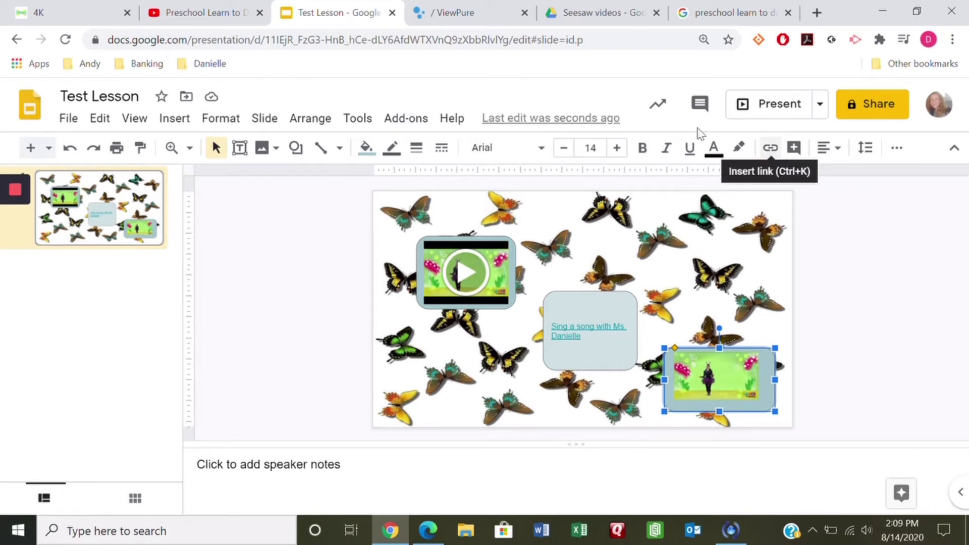
Step: Copy the Bugs and Crawly Things youtu.be link from ViewPure and apply it to the dancer image
click(462, 15)
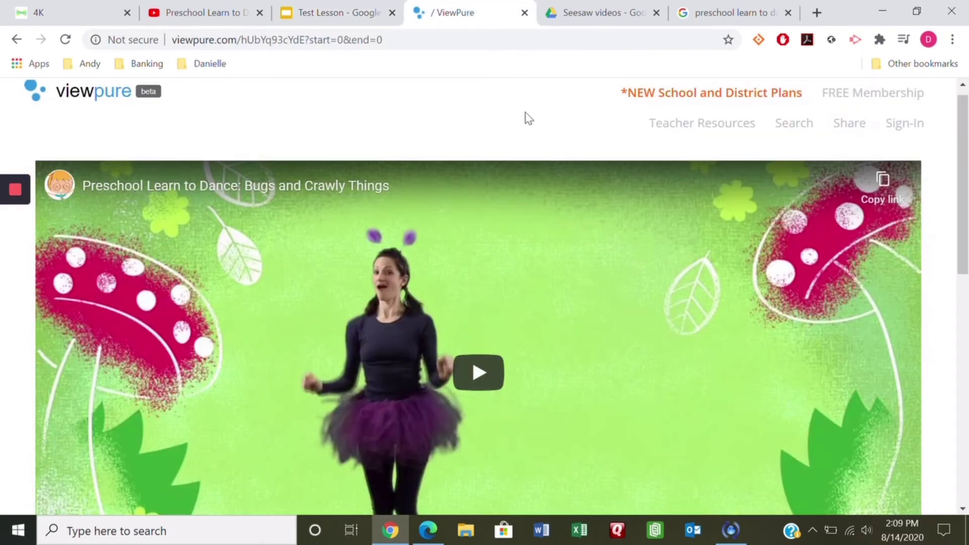
click(884, 181)
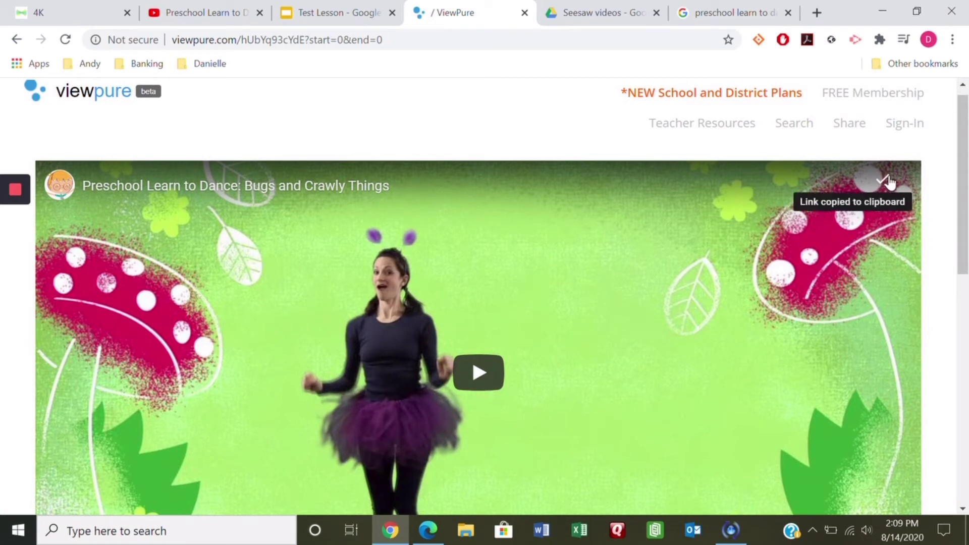
click(353, 16)
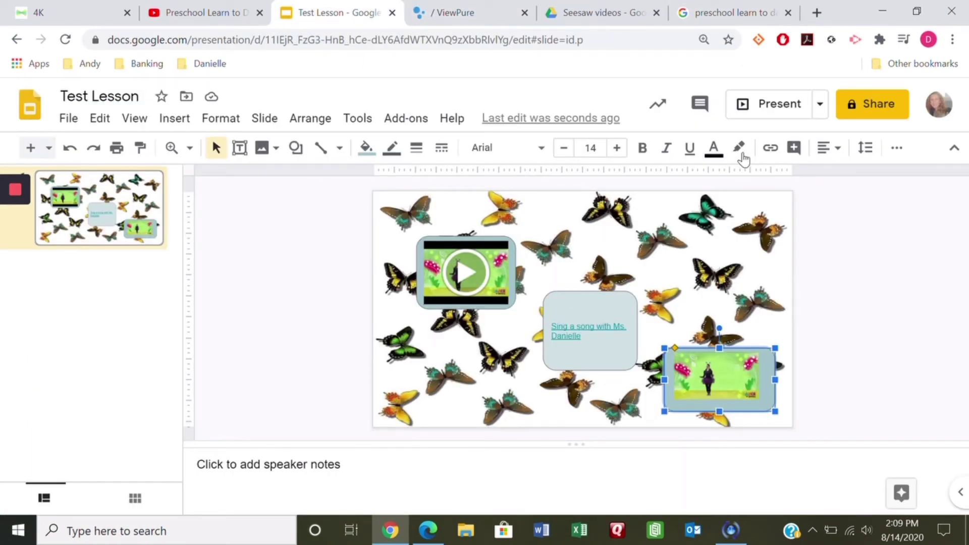
click(770, 148)
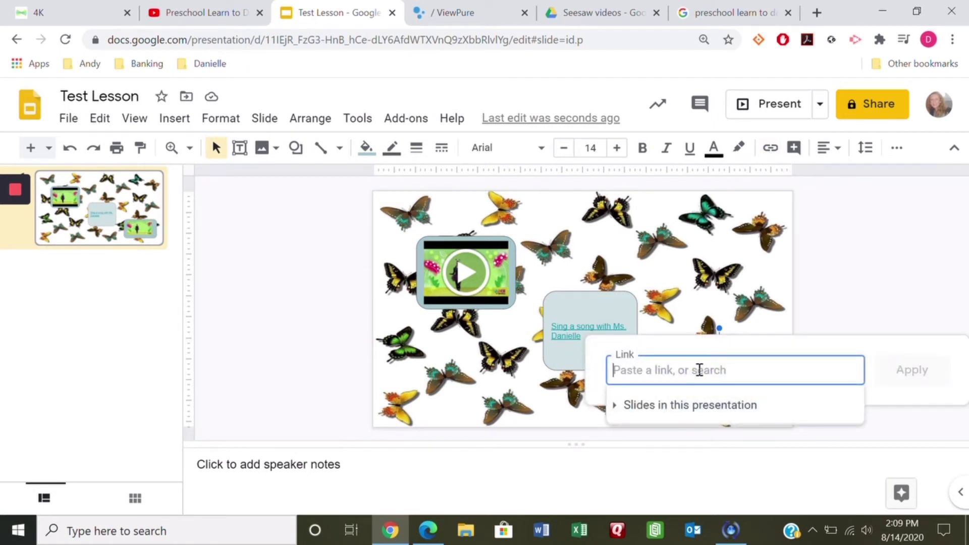
key(ctrl+v)
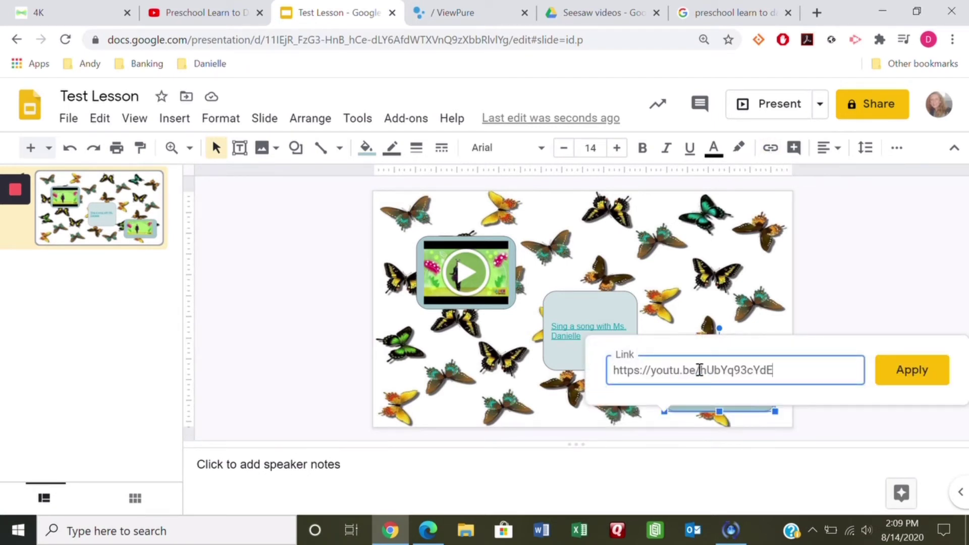
click(930, 379)
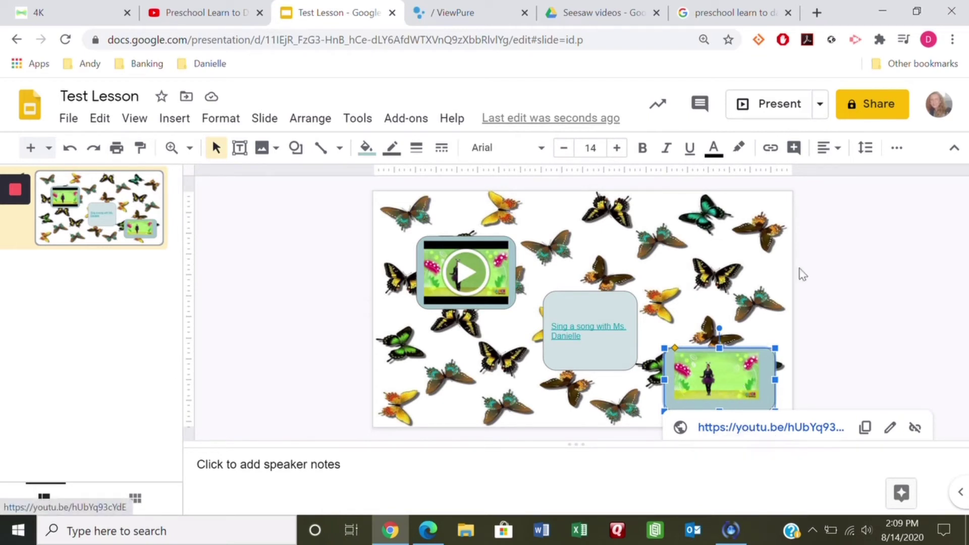
click(834, 284)
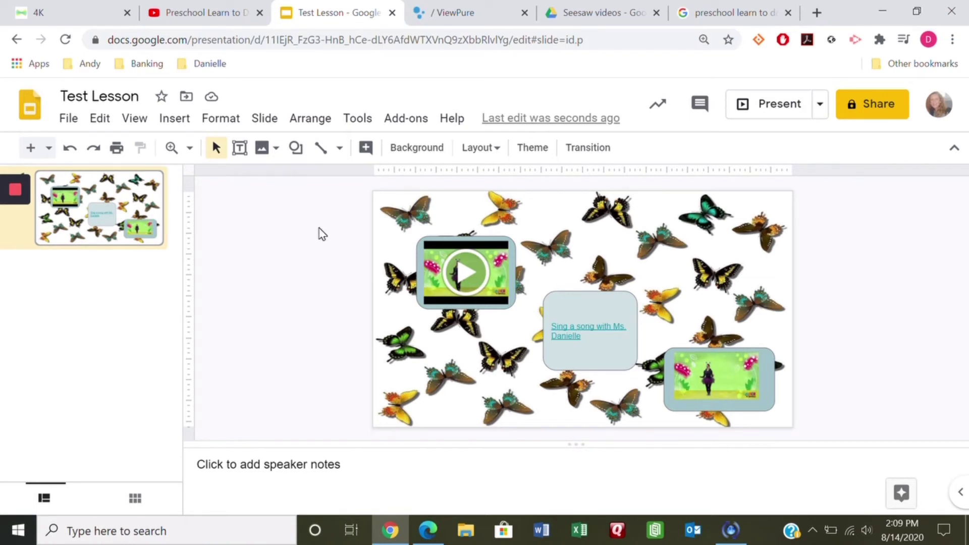
Step: In class 4K, use Add > Assign Activity to open Seesaw's Create New Activity form
click(68, 13)
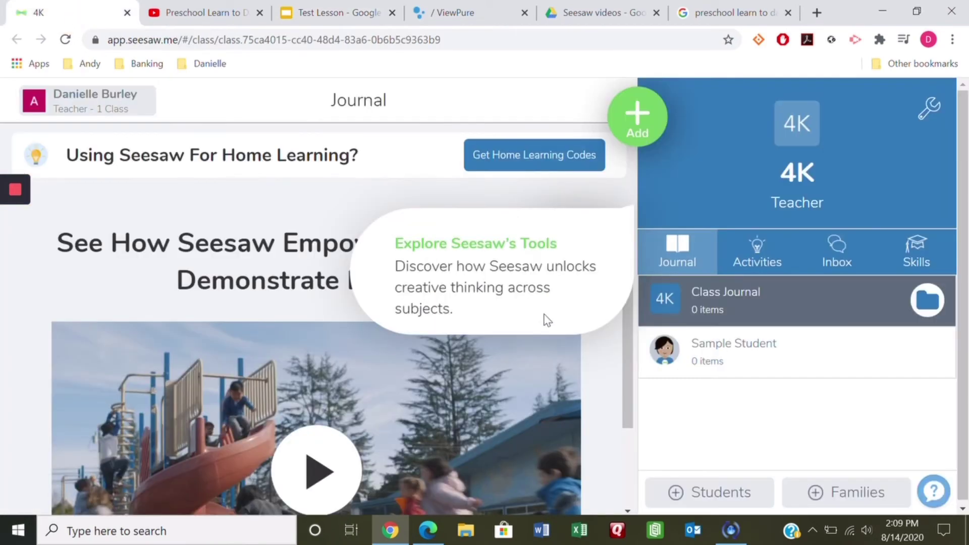
click(637, 119)
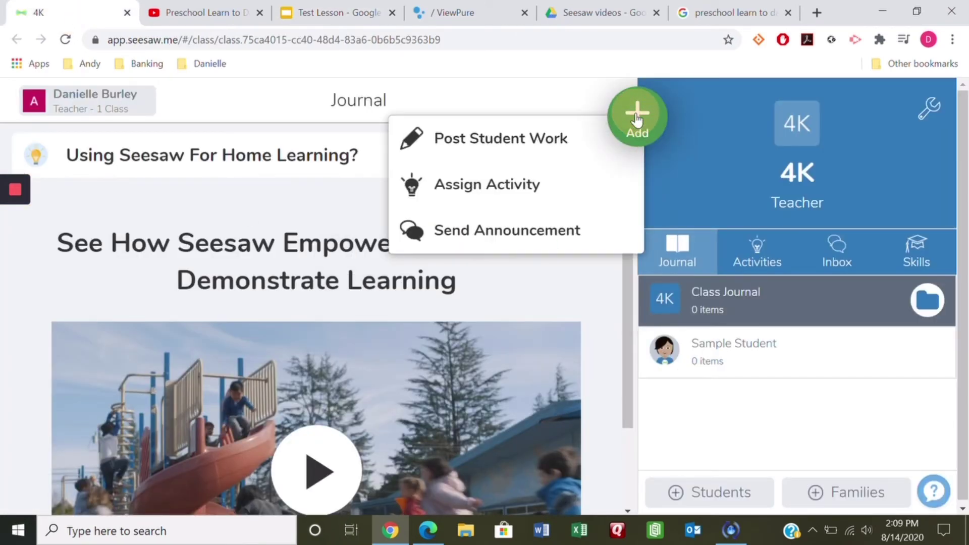
click(508, 186)
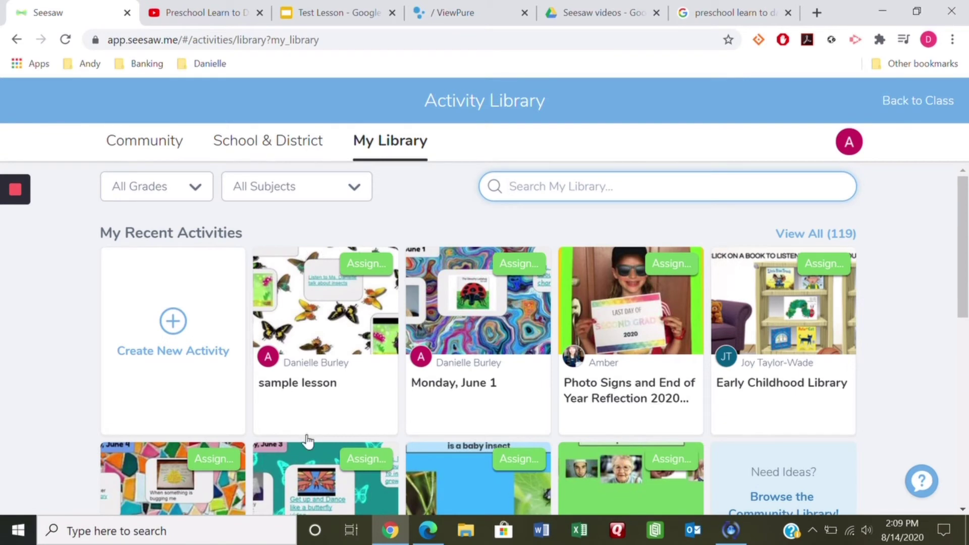
click(176, 325)
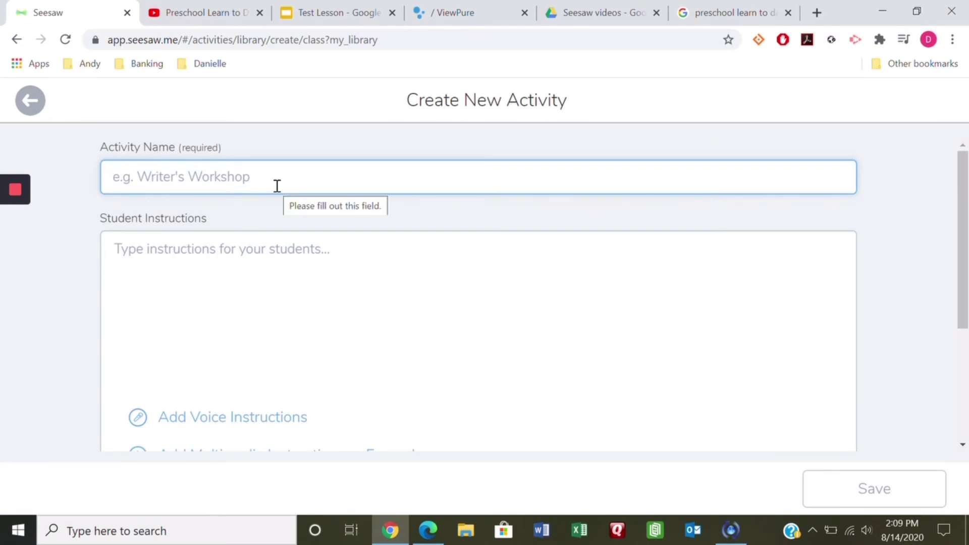
Step: Name the activity 'Test Activity' with instructions 'Click on the image to the left.'
text(T)
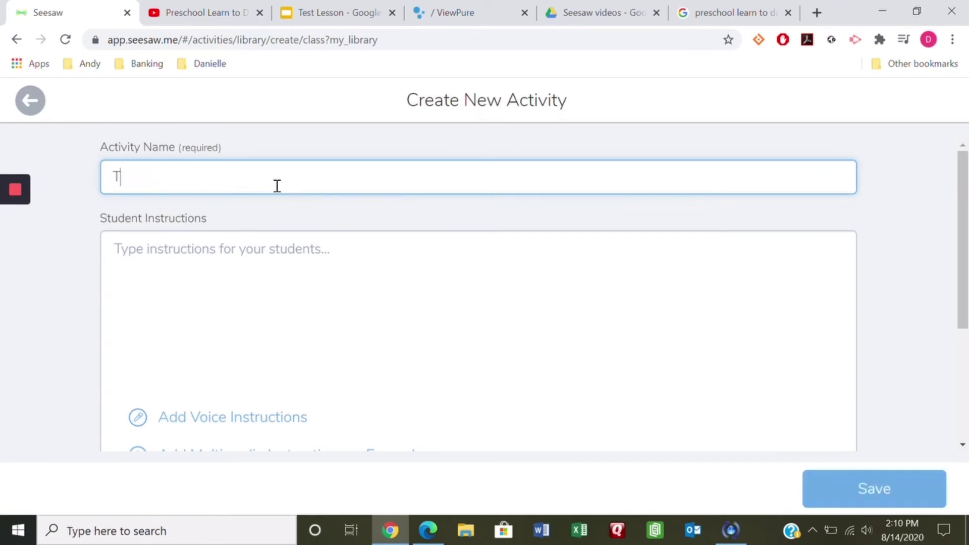
text(est Activity)
click(253, 257)
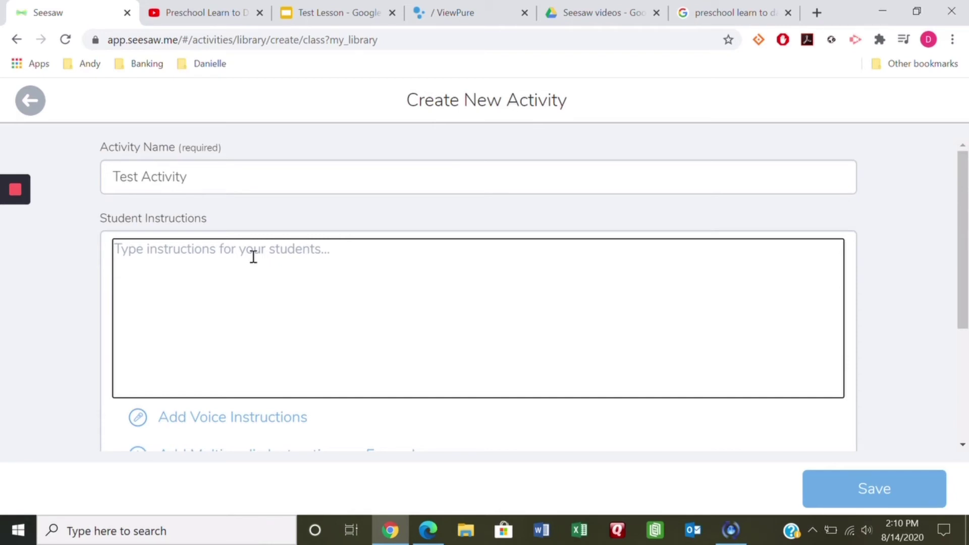
text(Click on the)
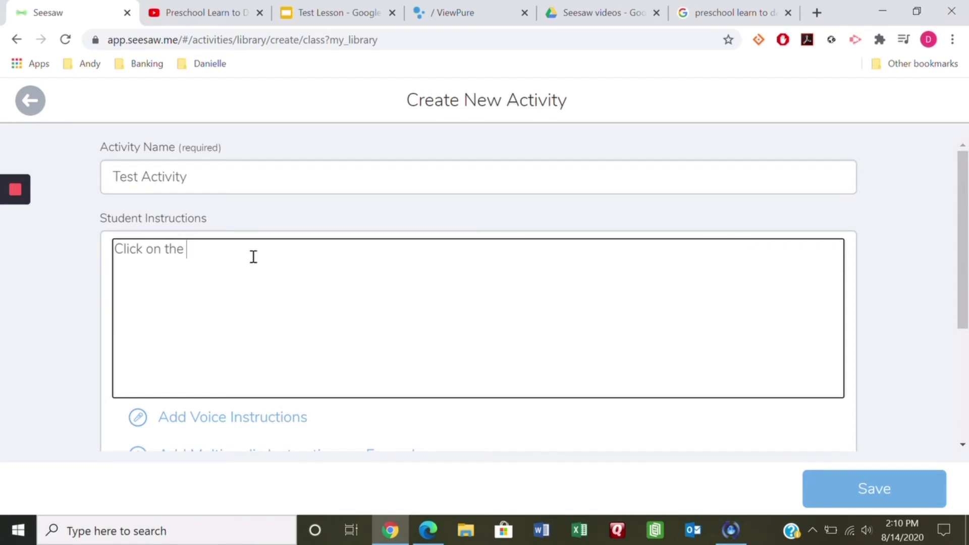
text( image to the left.)
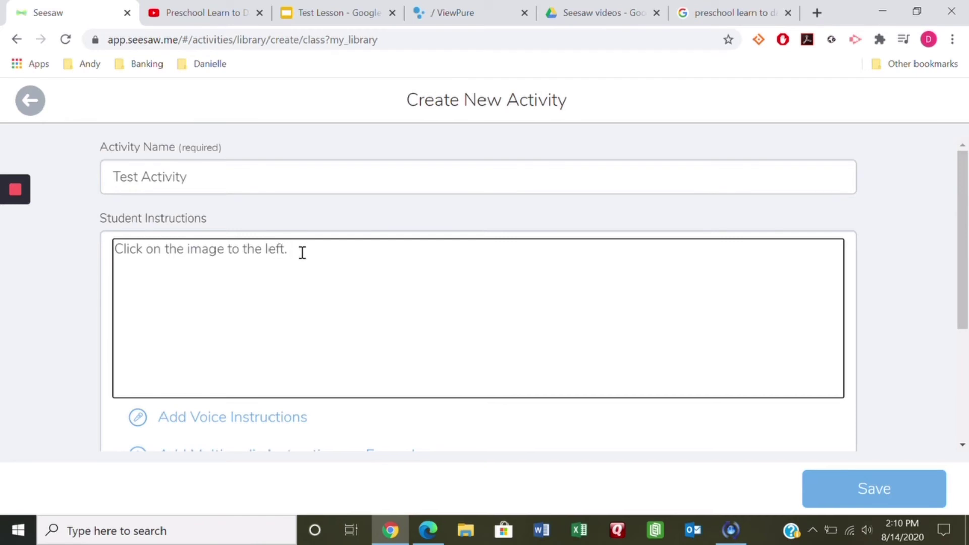
Step: Choose to upload a file as the activity's multimedia example
scroll(302, 252, down, 3)
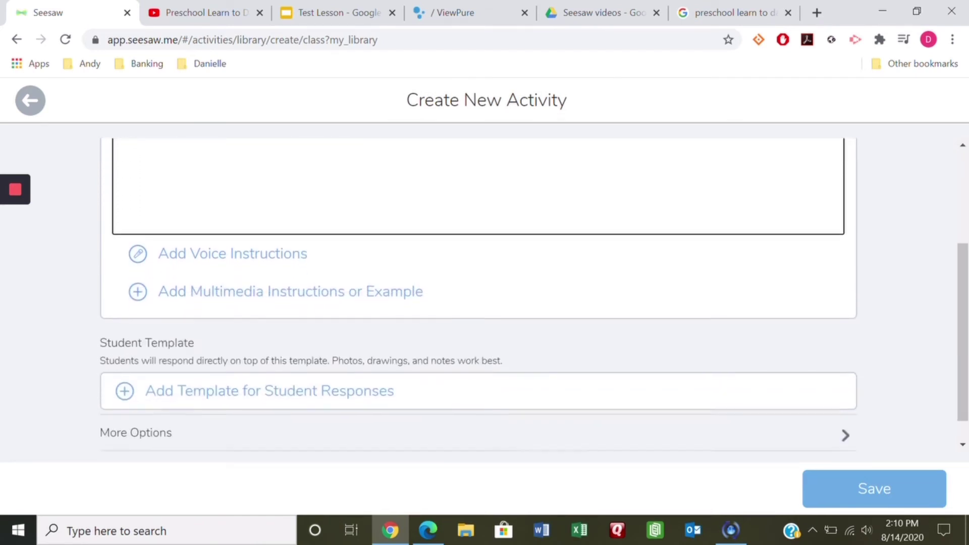
click(287, 290)
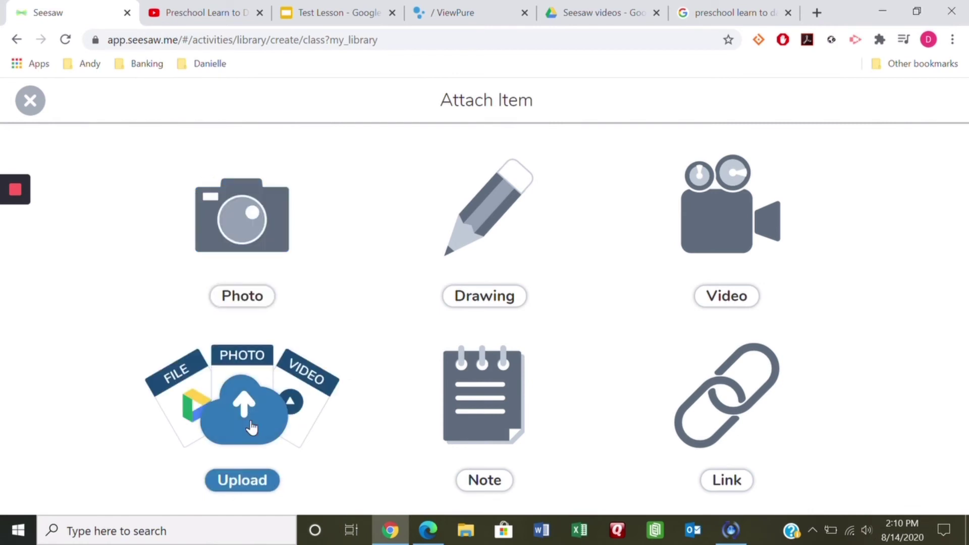
click(249, 428)
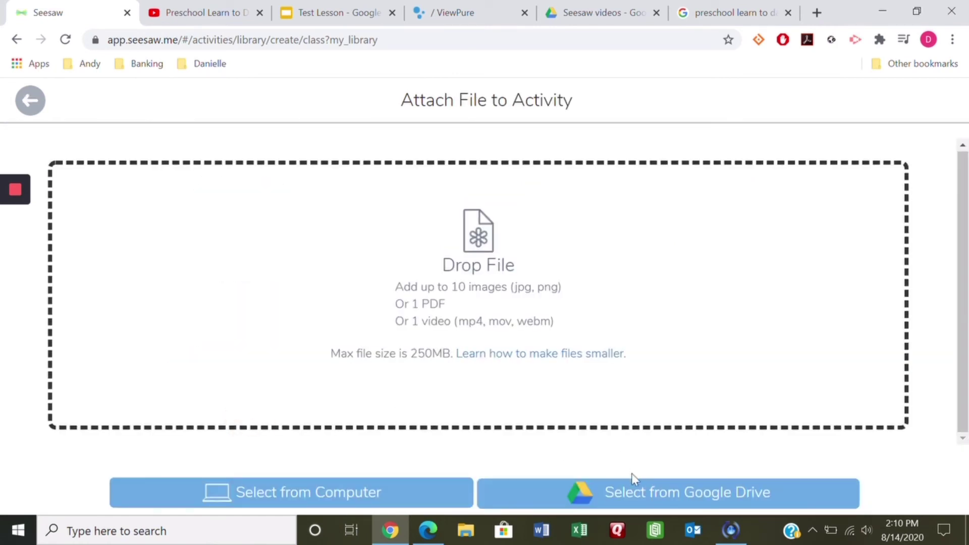
Step: Attach the Test Lesson slides from Google Drive as the example and open its caption box
click(651, 494)
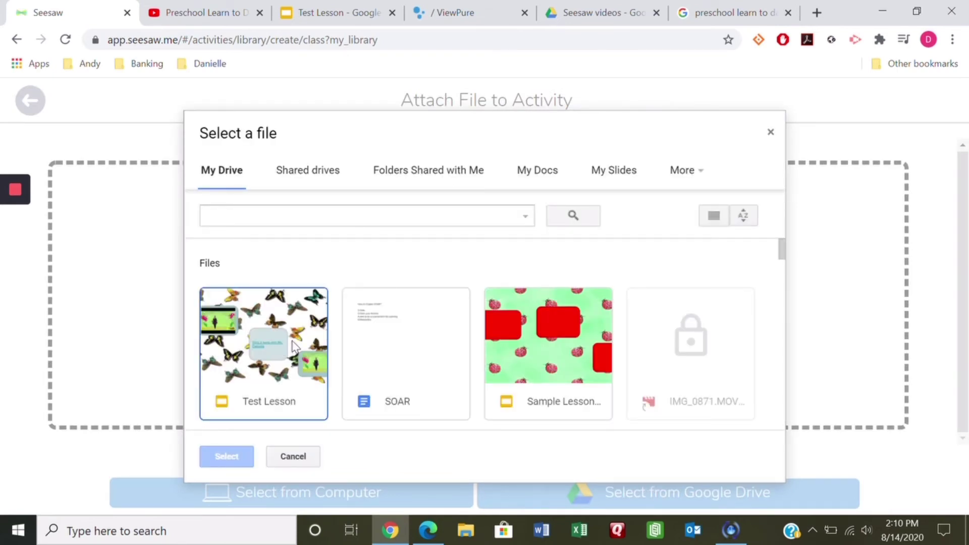
click(297, 342)
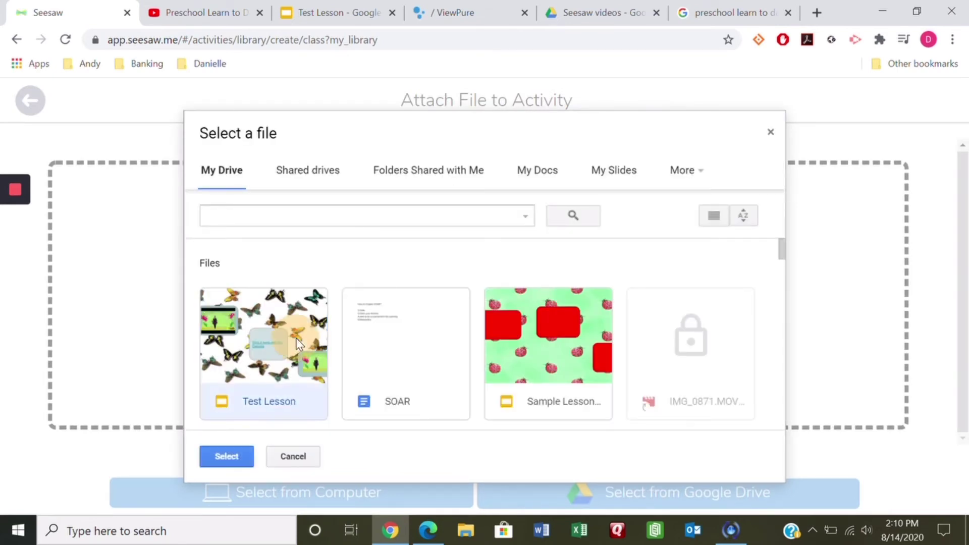
click(232, 460)
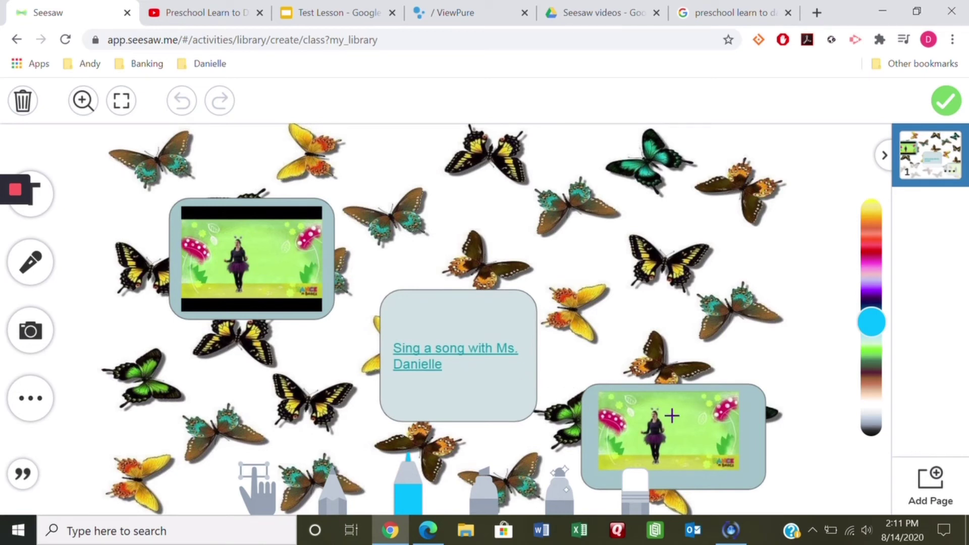
click(20, 480)
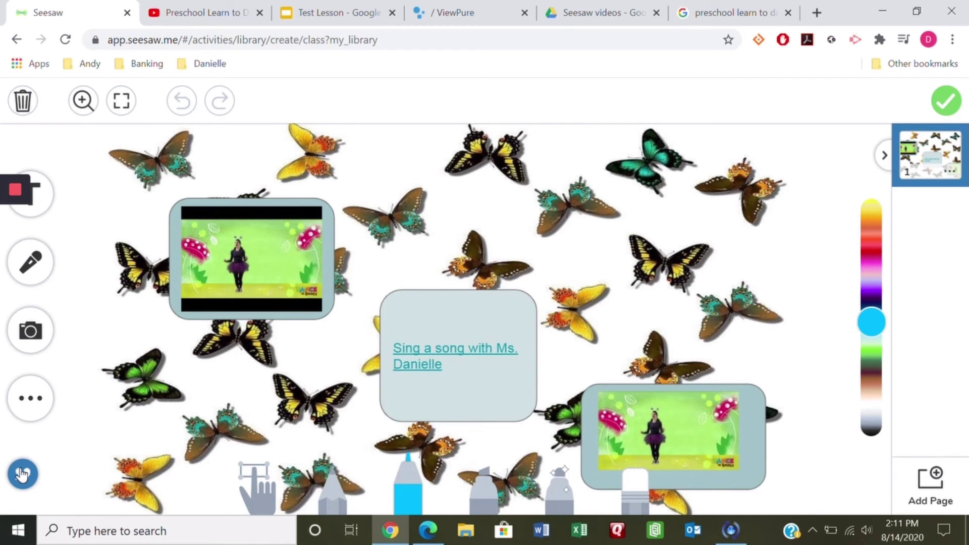
click(21, 474)
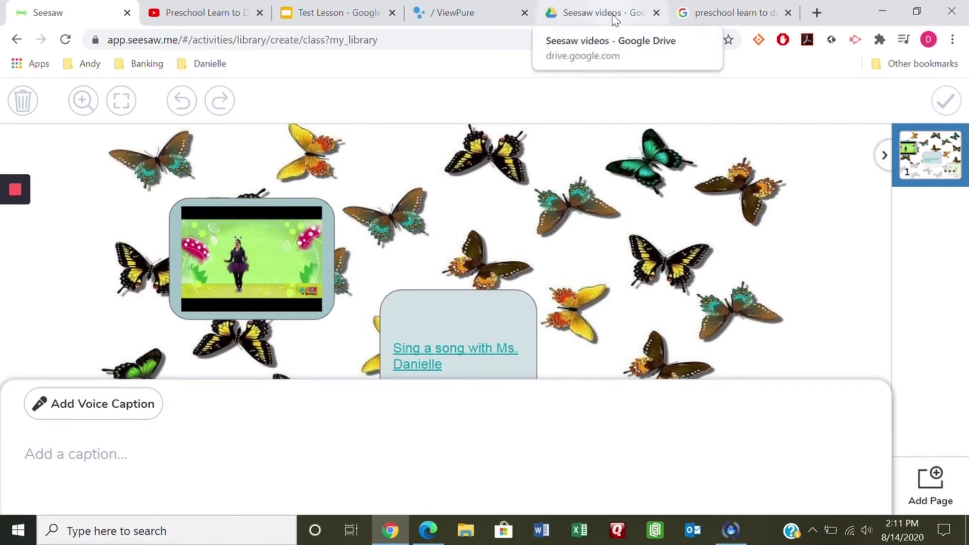
Step: Set Test Lesson's link to Anyone with the link (Viewer), copy it, and return to Seesaw's caption
click(333, 16)
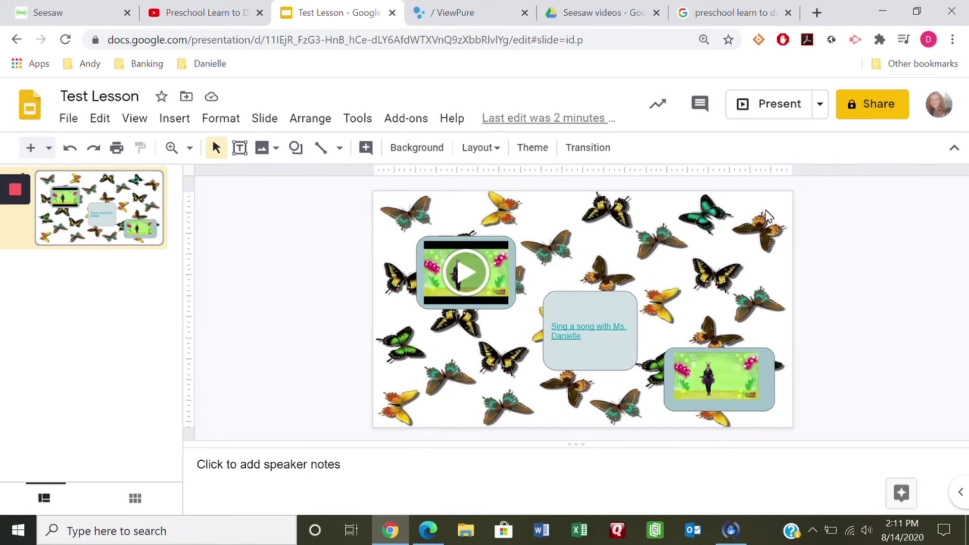
click(883, 106)
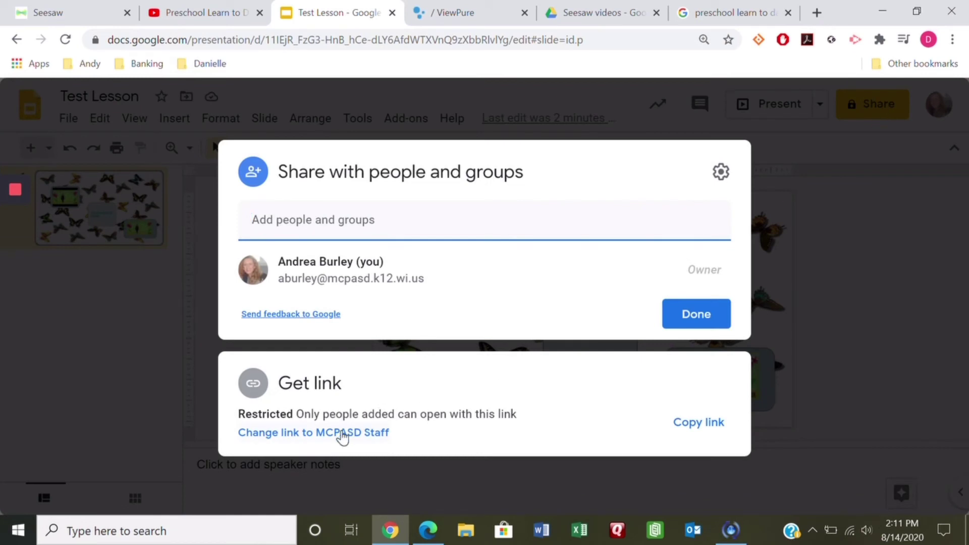
click(341, 434)
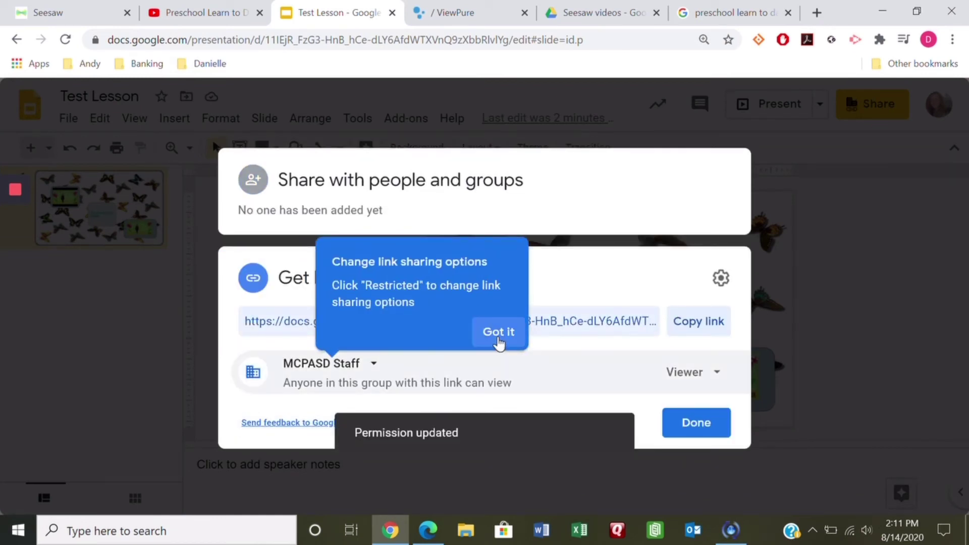
click(498, 339)
click(374, 364)
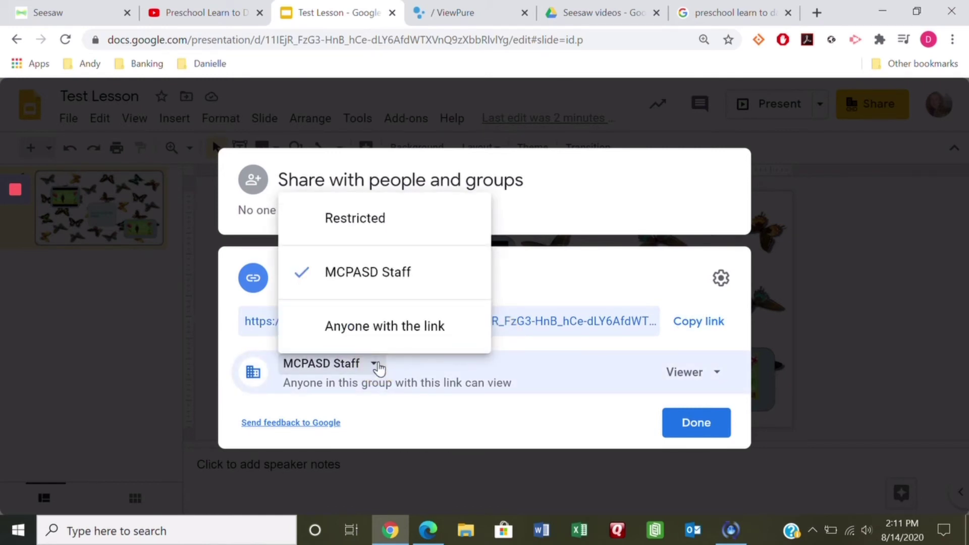
click(387, 327)
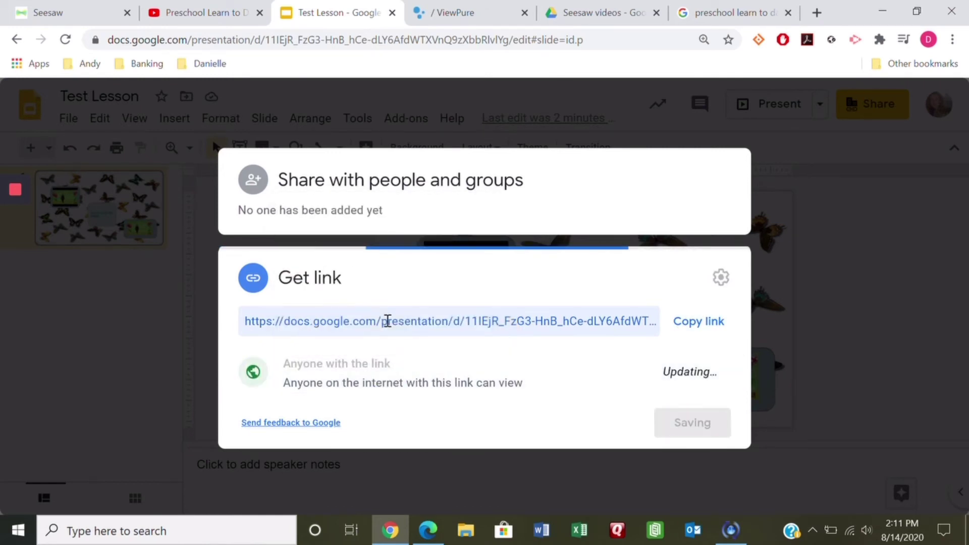
click(702, 324)
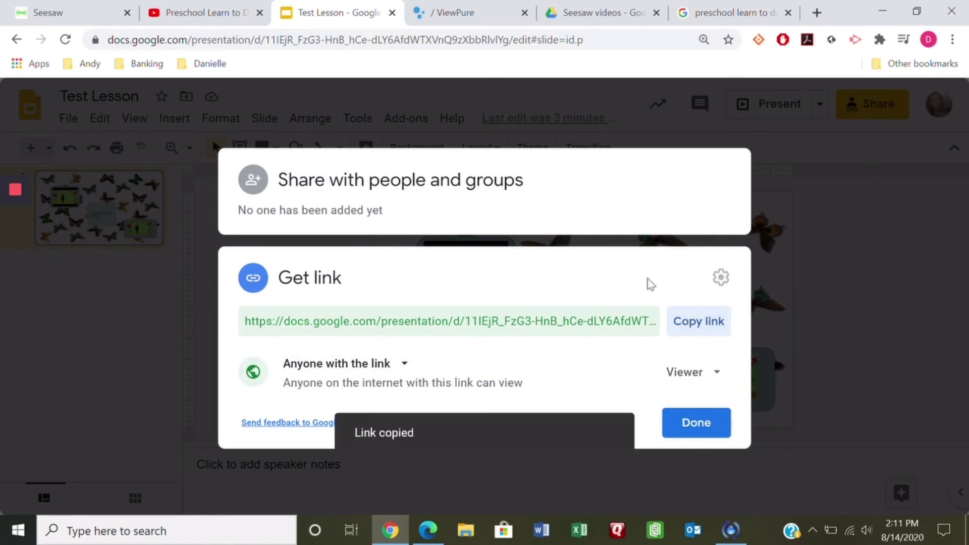
click(47, 16)
click(90, 447)
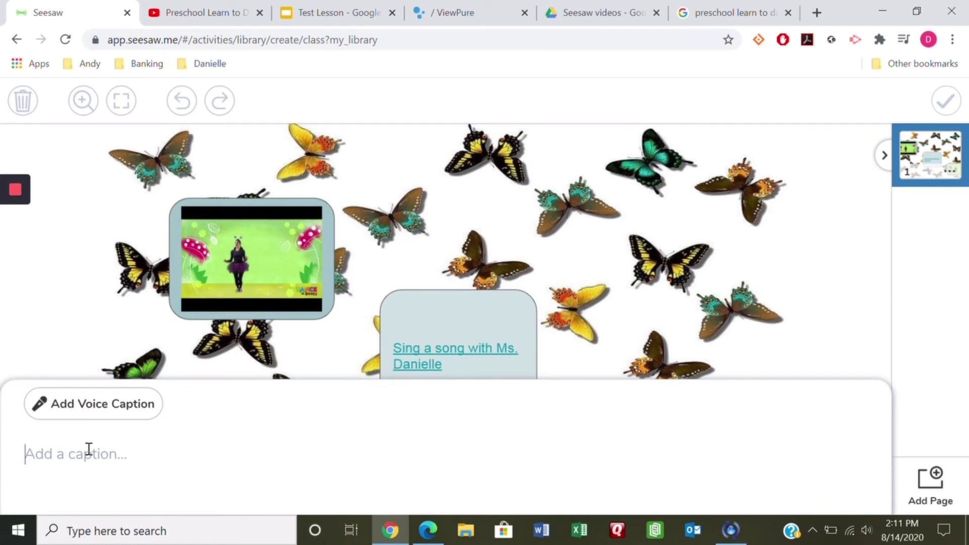
Step: Caption the butterfly page with the pasted share link and attach the page
key(ctrl+v)
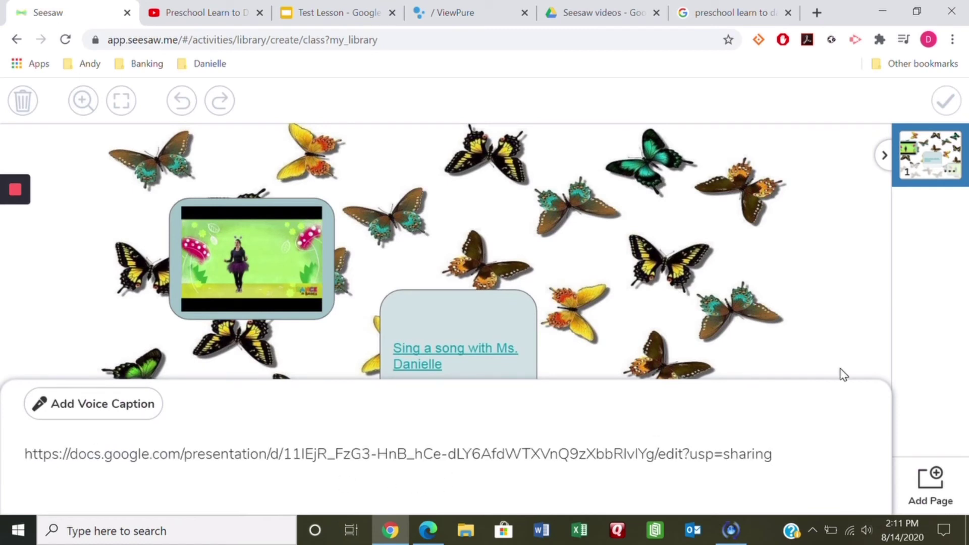
click(912, 353)
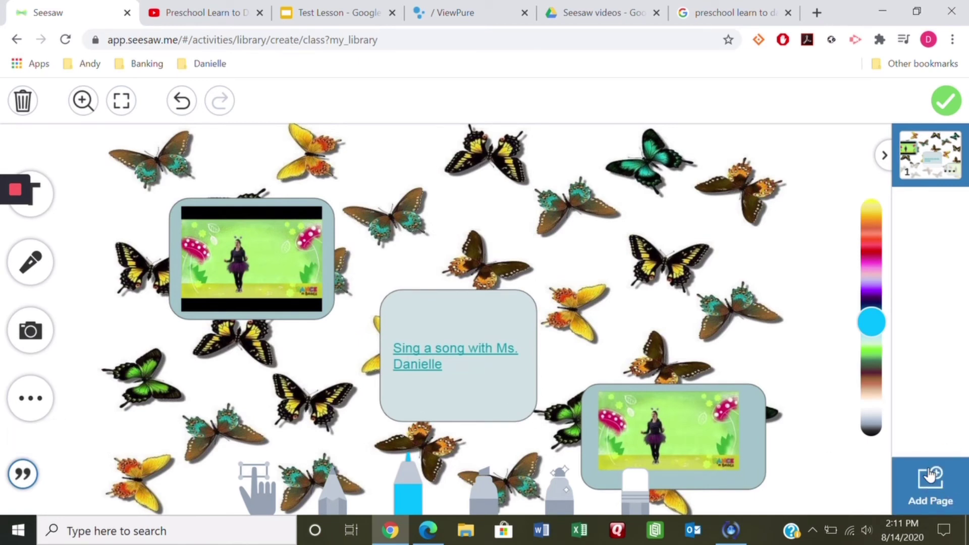
click(946, 103)
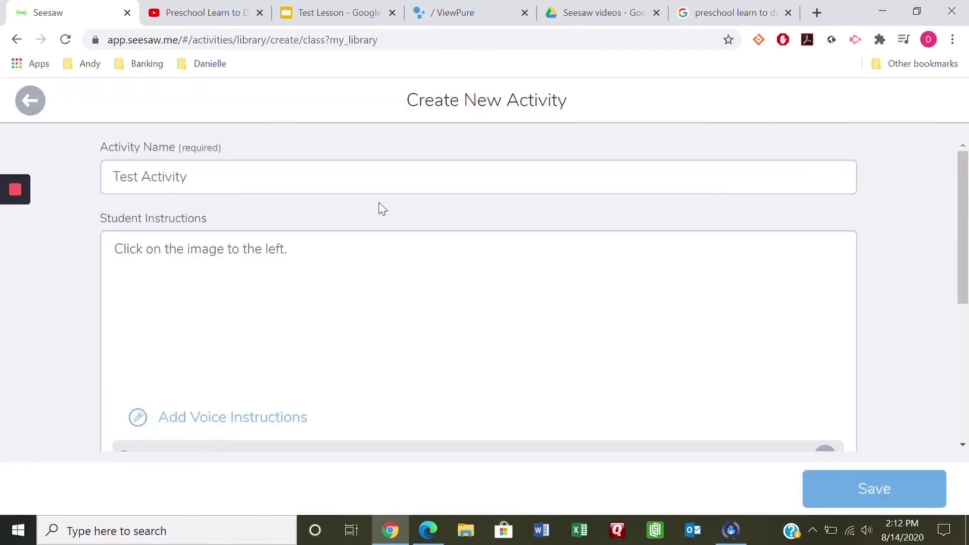
Step: Save the new Test Activity to My Library
scroll(779, 442, down, 5)
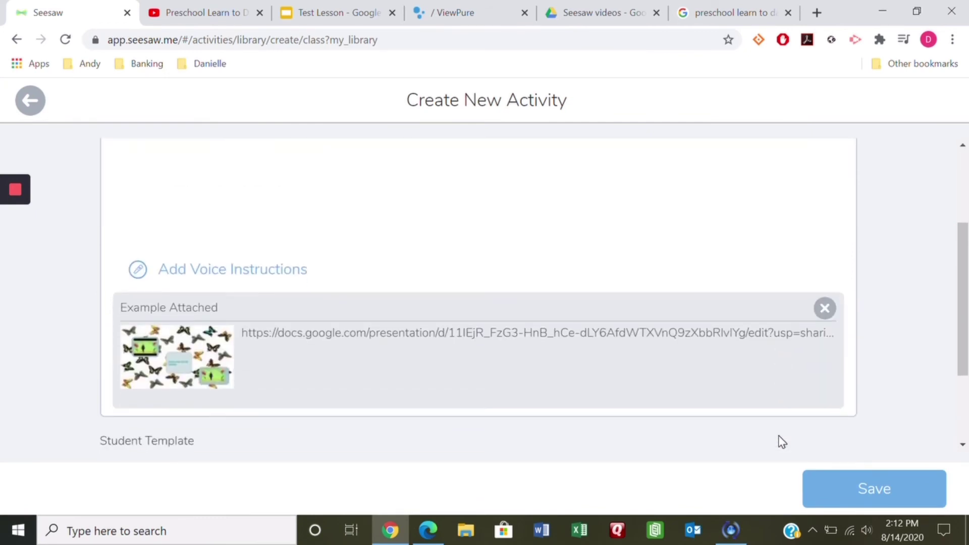
scroll(781, 442, up, 2)
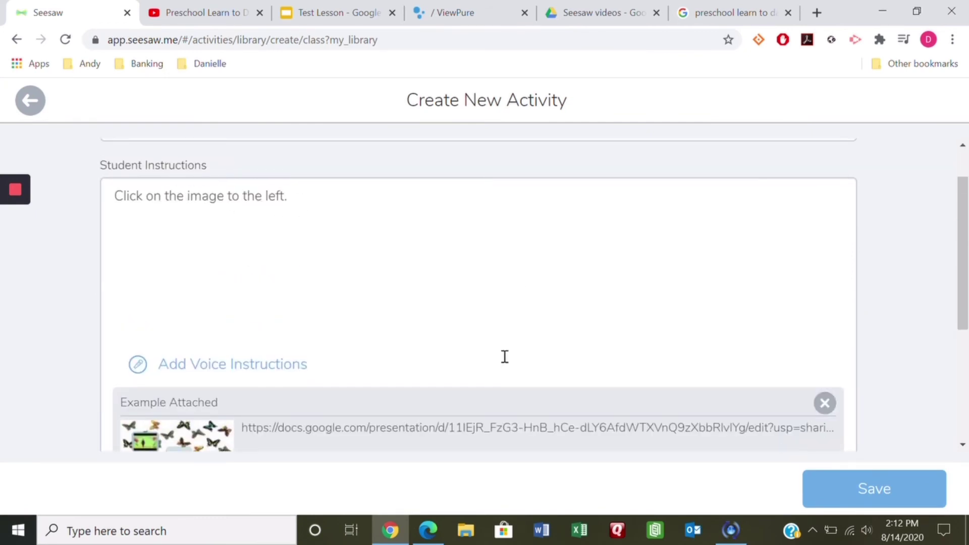
click(873, 492)
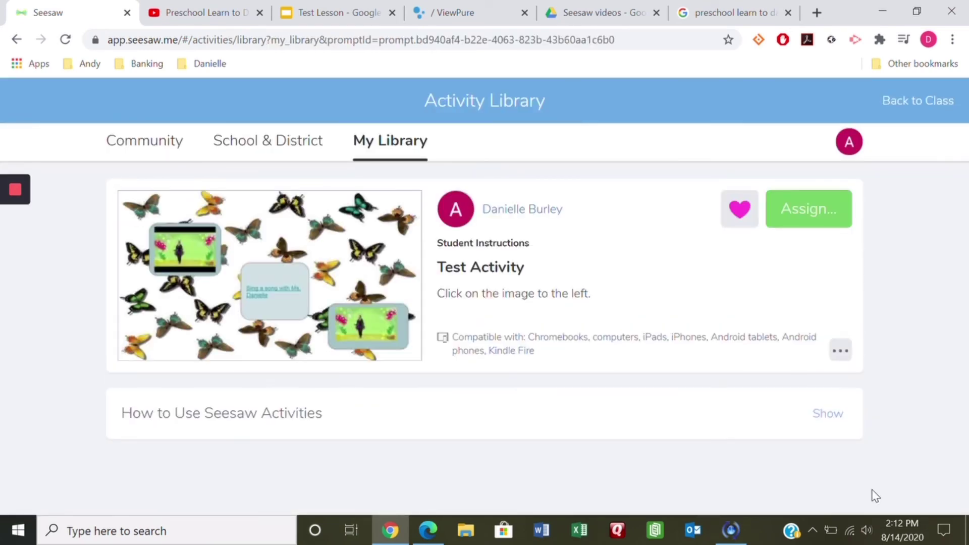
Step: Assign Test Activity immediately to all students in 4K, then view it in 4K's Activities list
click(815, 216)
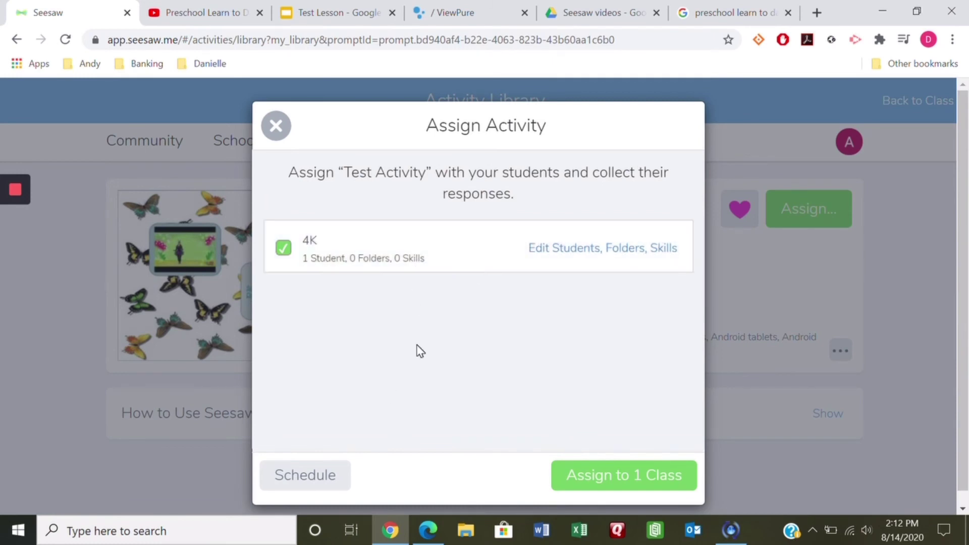
click(302, 475)
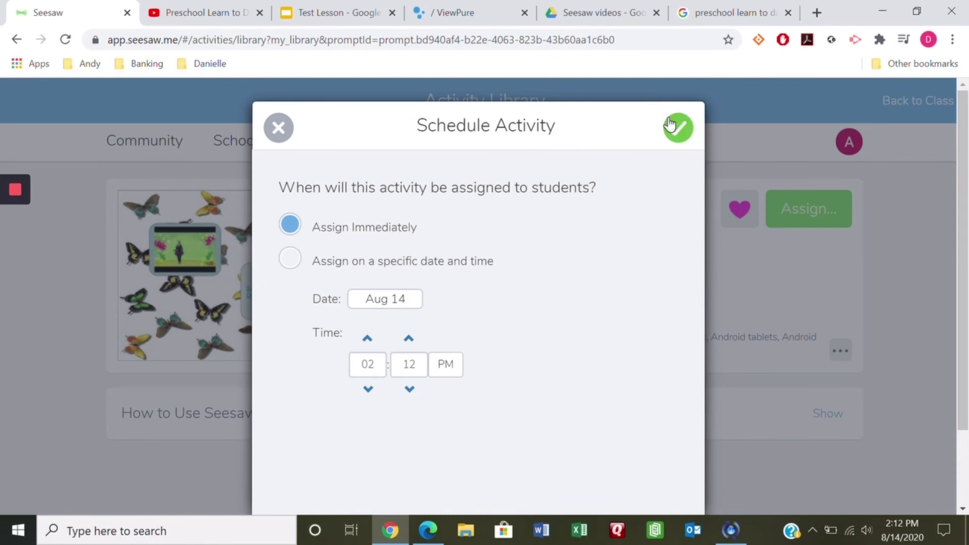
click(278, 129)
click(626, 477)
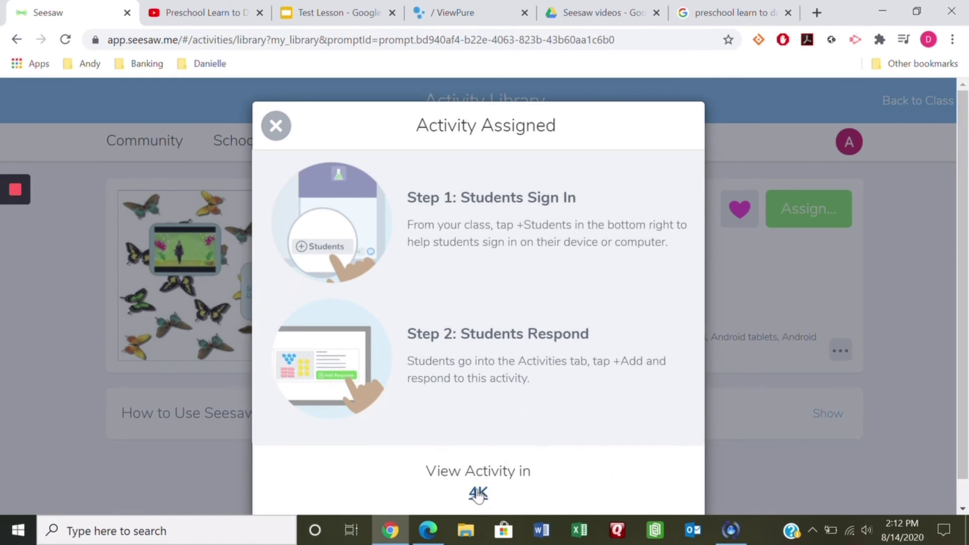
click(476, 494)
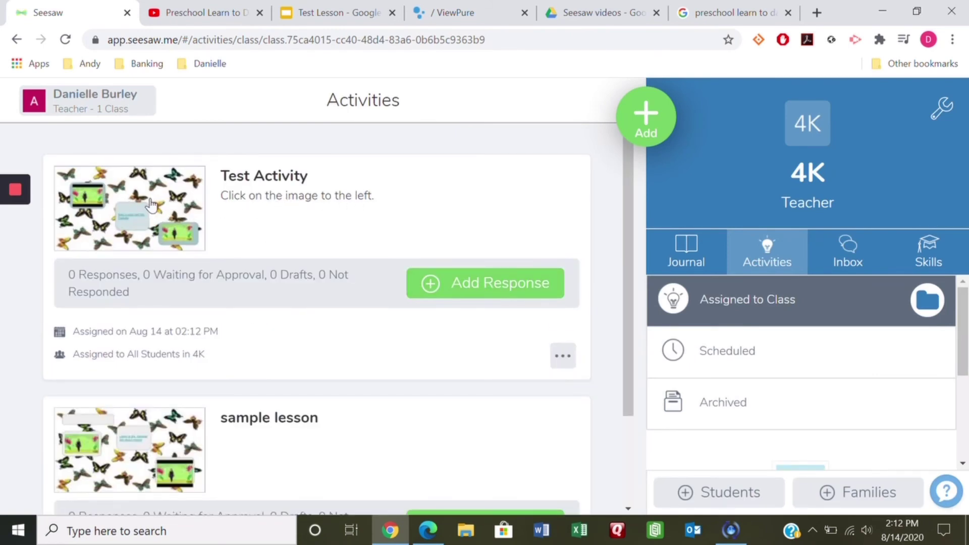
click(148, 197)
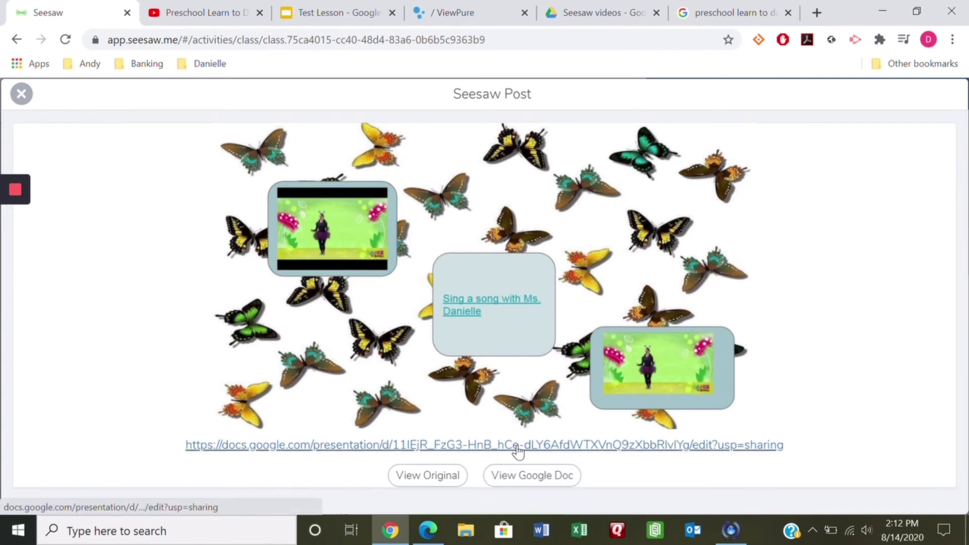
click(466, 446)
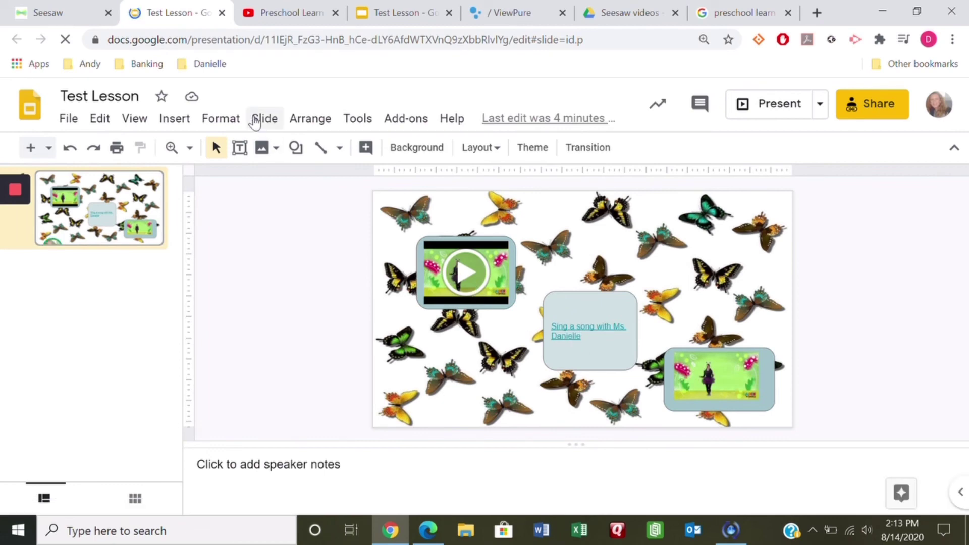
click(69, 16)
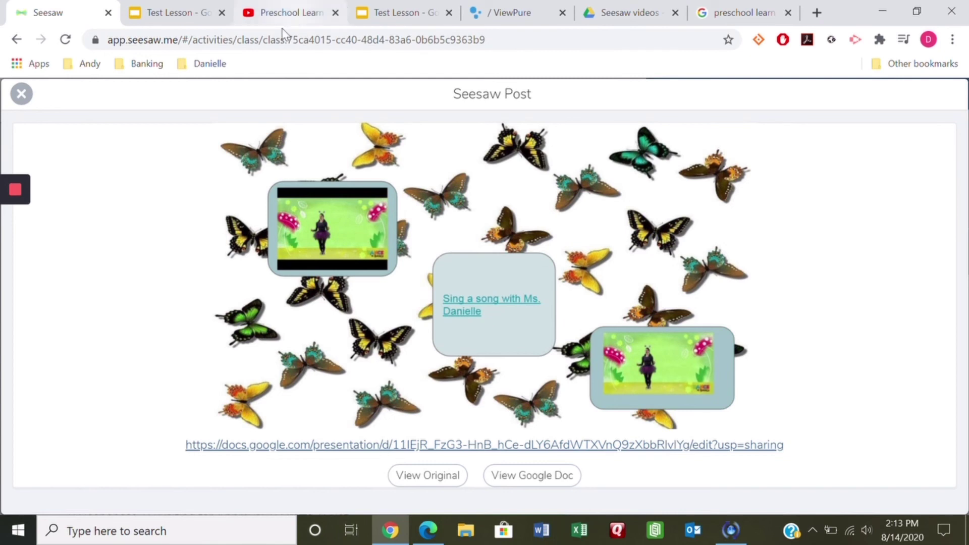
click(20, 95)
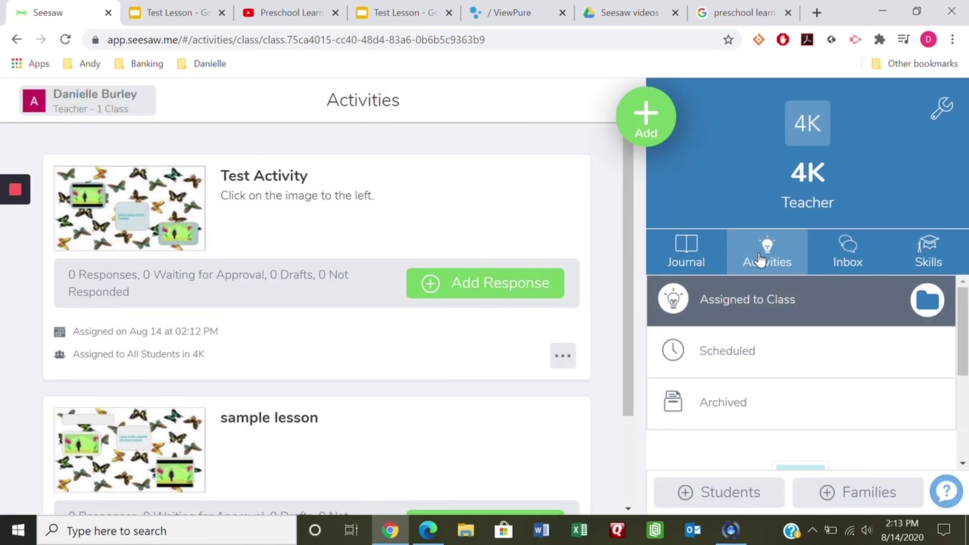
Step: Browse the activity library, open the Wednesday, June 3 activity, and enlarge its choice board
click(645, 121)
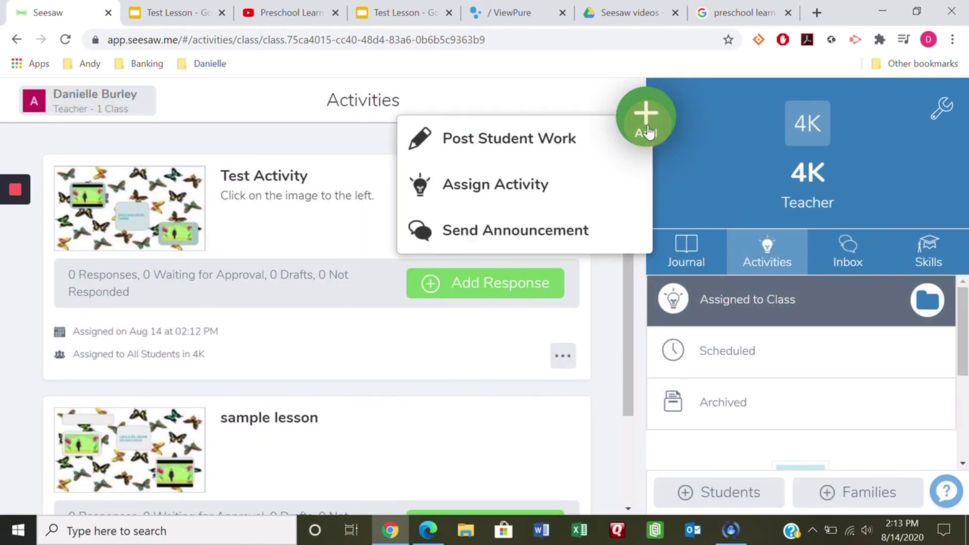
click(517, 197)
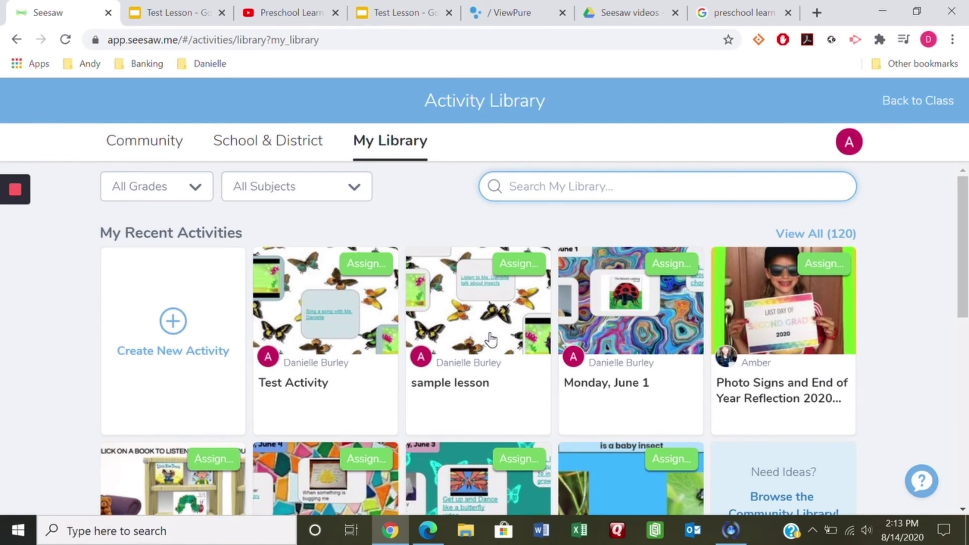
scroll(491, 340, down, 2)
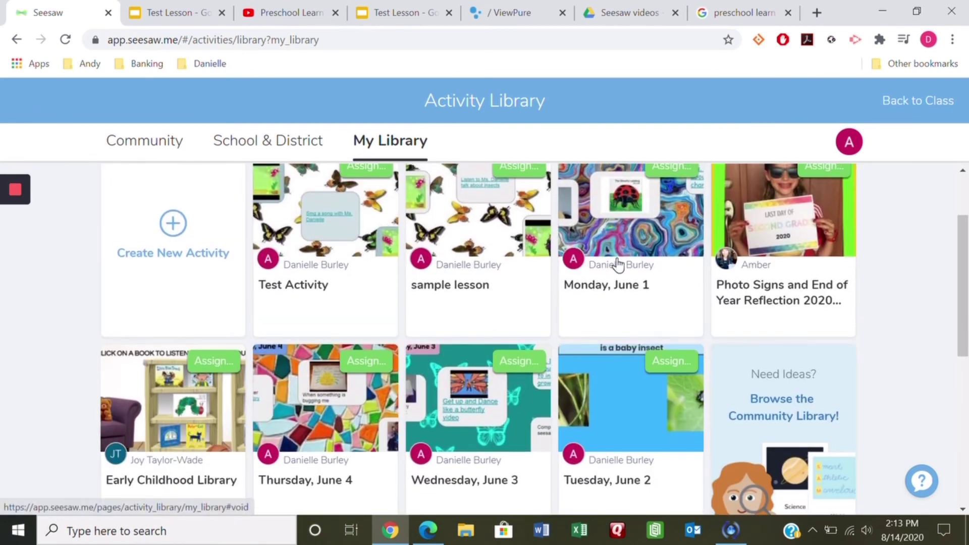
click(491, 445)
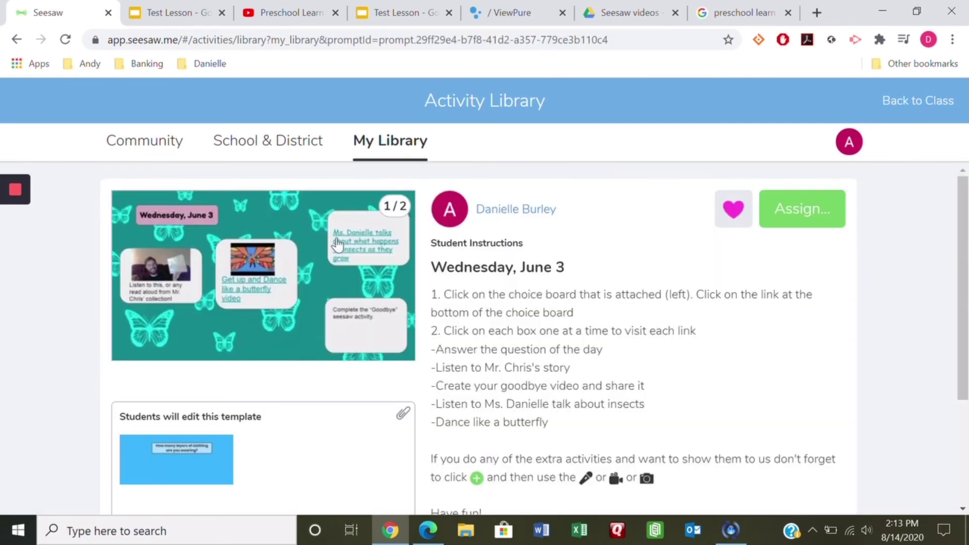
click(292, 319)
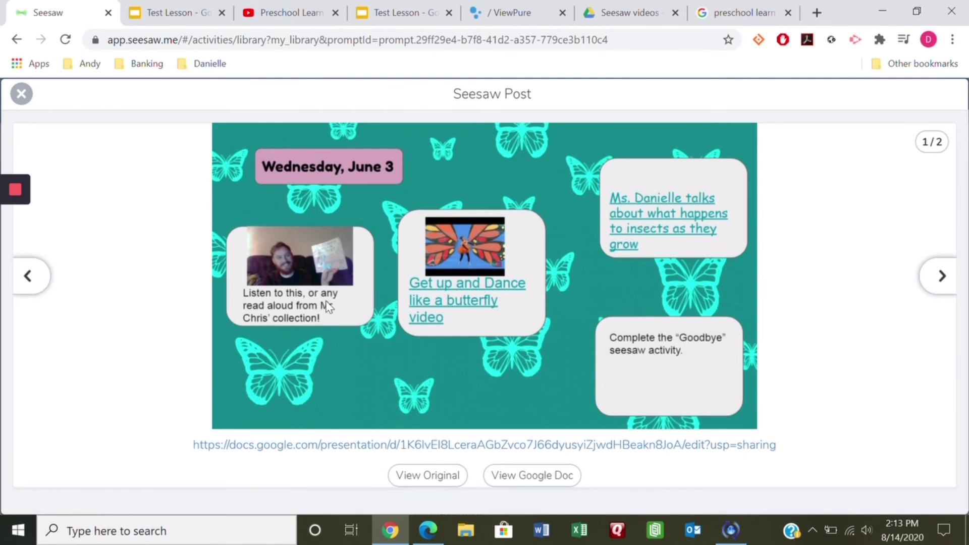
Step: Preview both slides of the choice board's linked presentation, then return and close the post
click(502, 446)
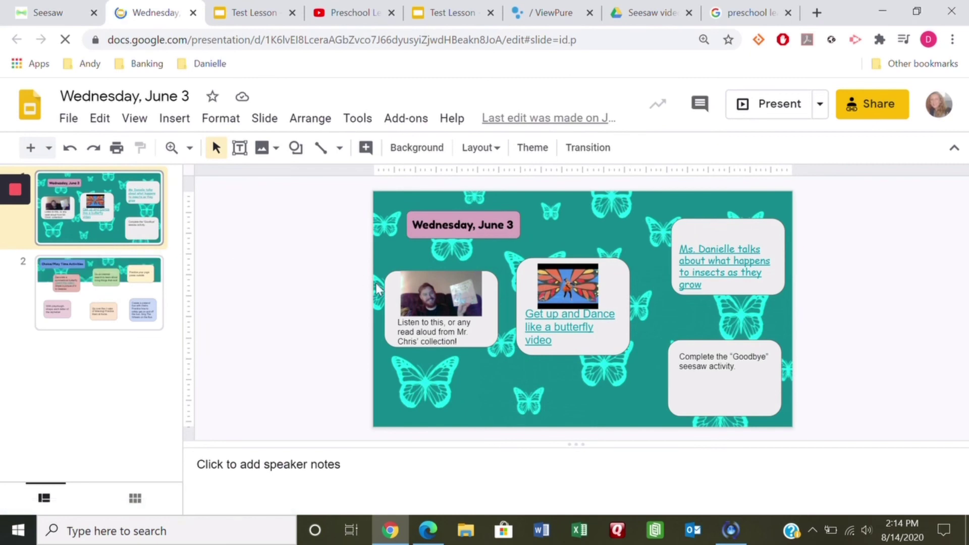
click(85, 292)
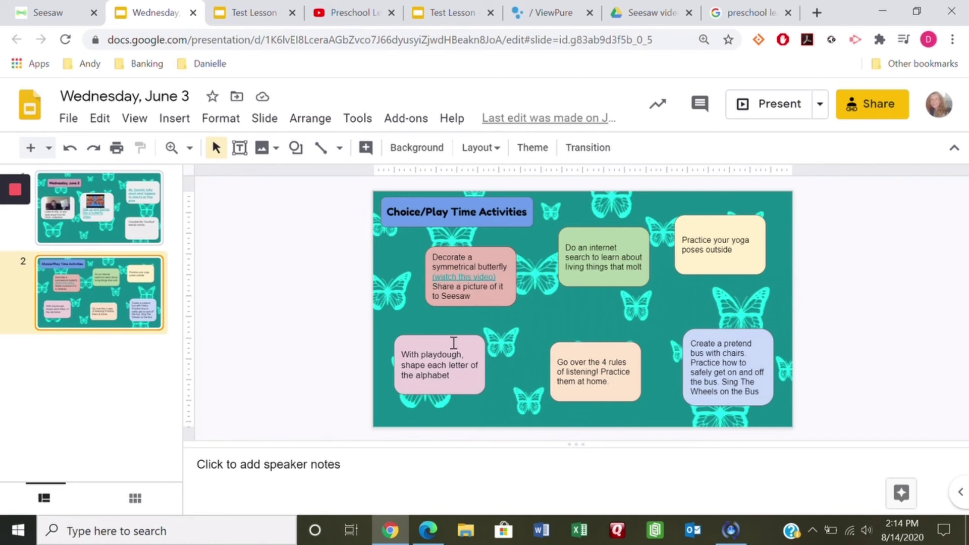
click(105, 228)
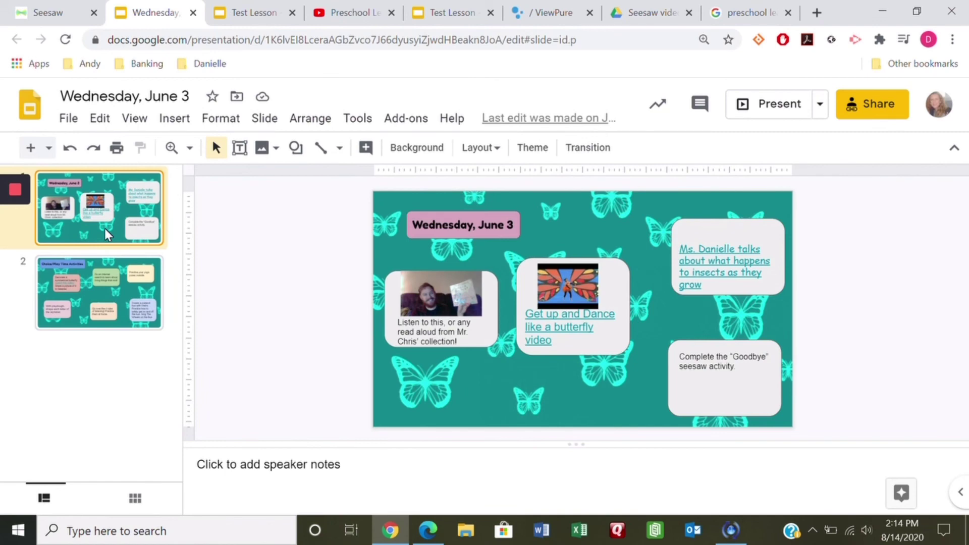
click(49, 17)
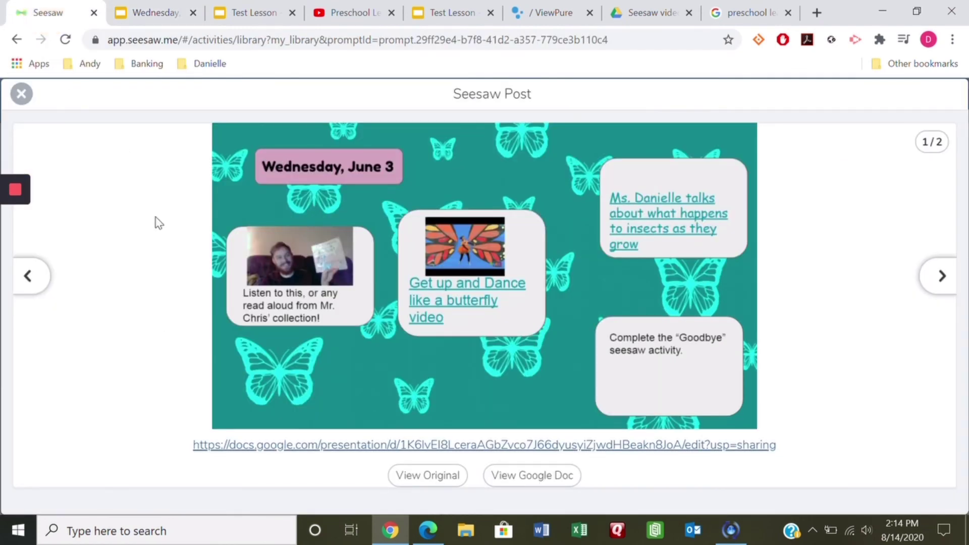
click(21, 93)
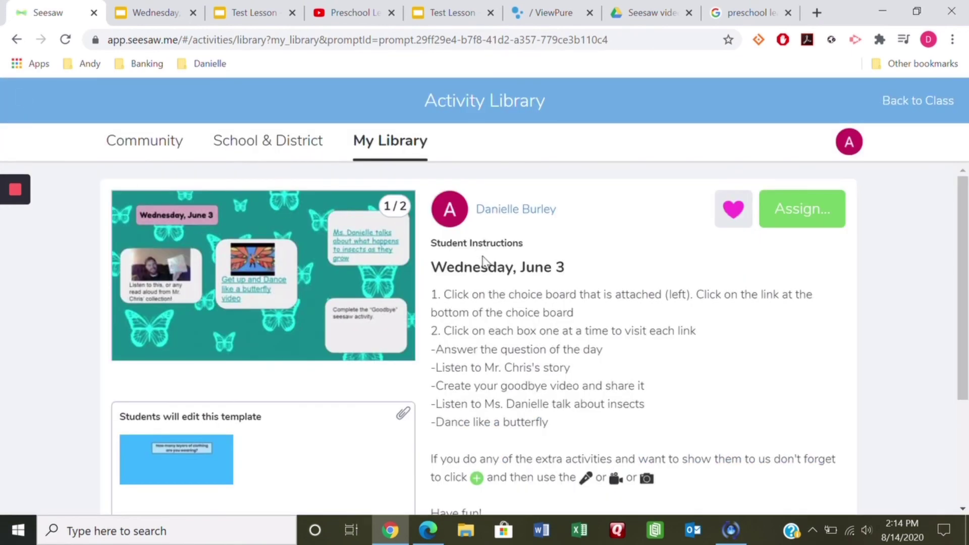